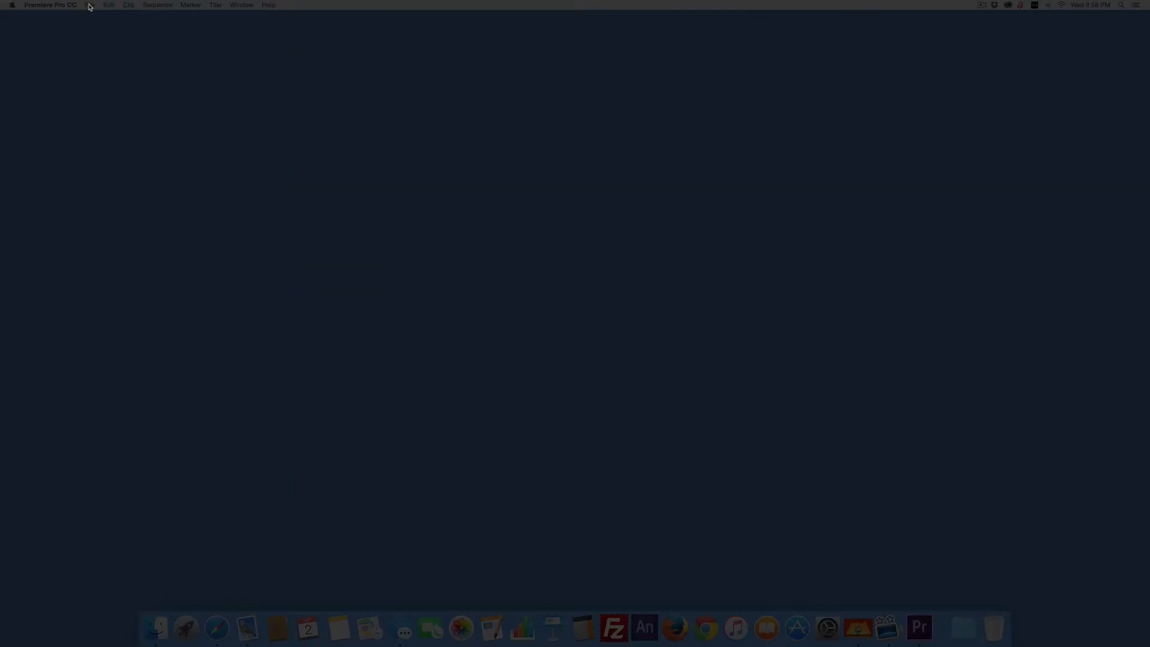
Start a new project and name it slideshow.
{"action": "left_click", "coordinate": [89, 4]}
{"action": "mouse_move", "coordinate": [86, 16]}
{"action": "left_click", "coordinate": [265, 19]}
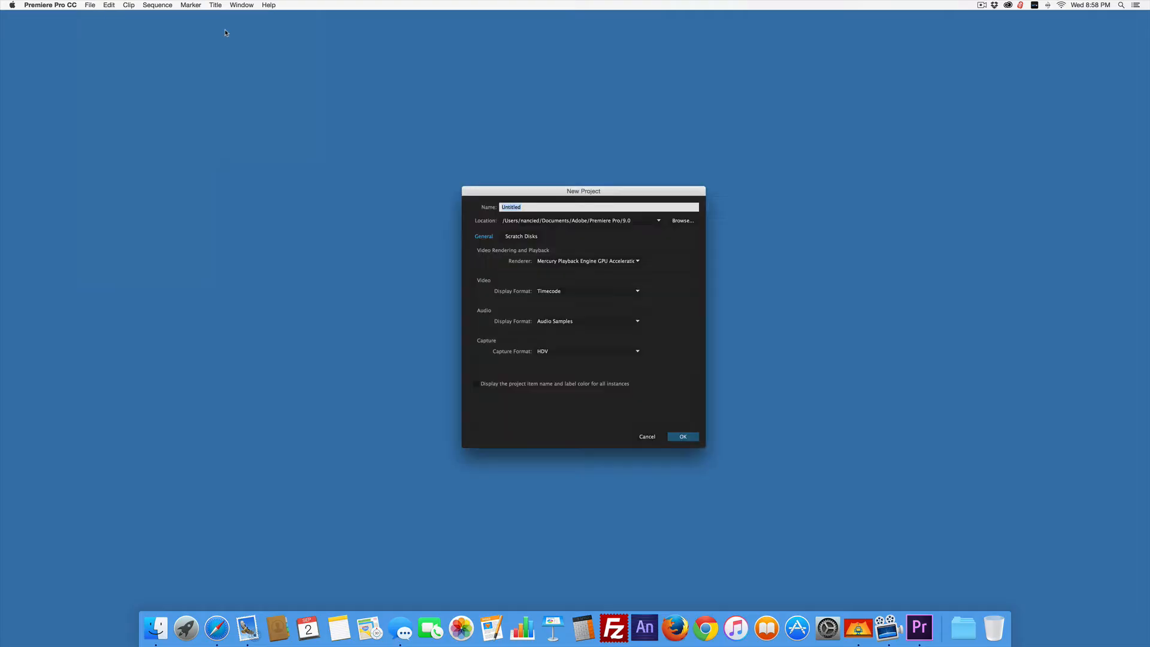
{"action": "left_click", "coordinate": [544, 206]}
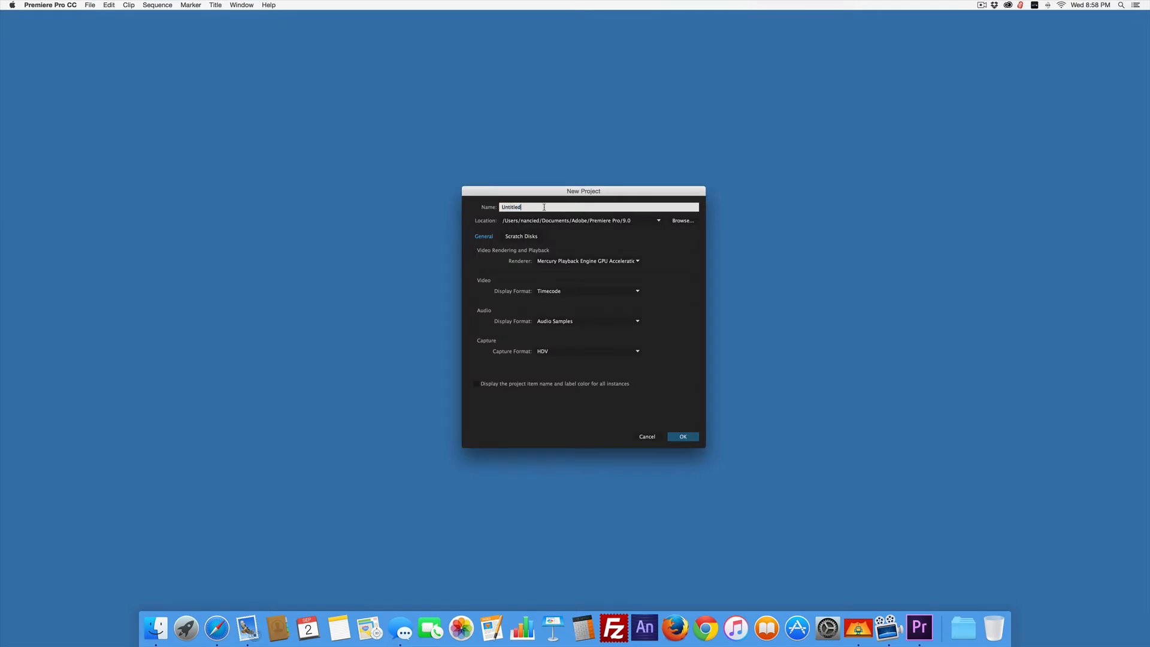
{"action": "double_click", "coordinate": [513, 207]}
{"action": "type", "text": "sl"}
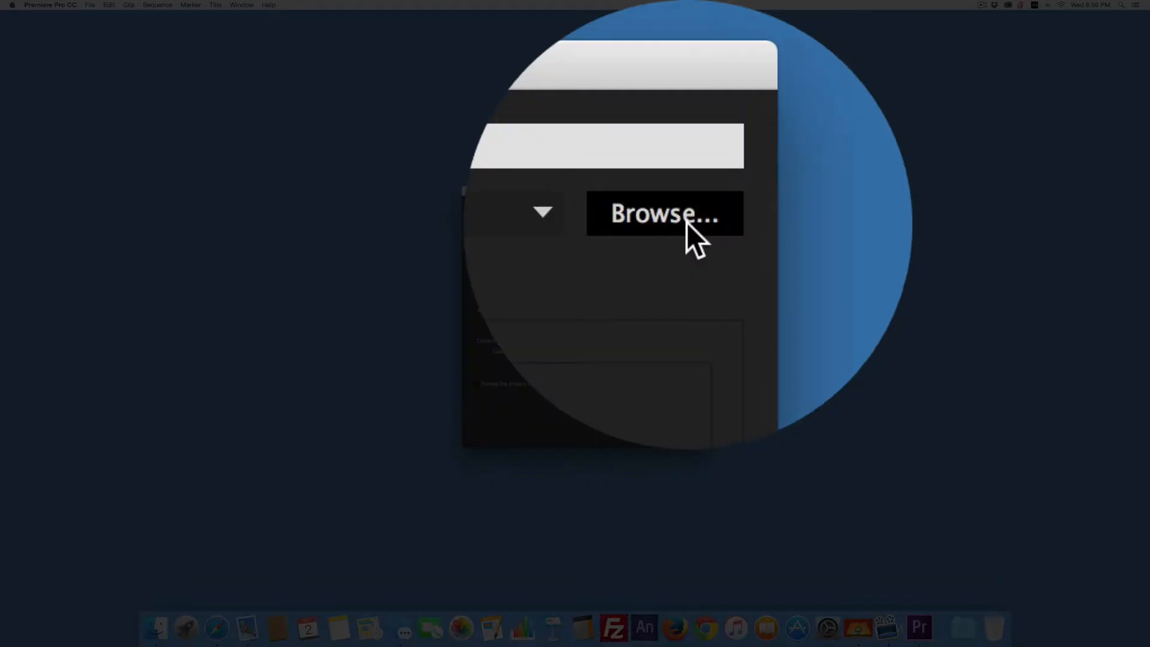
Set the project's location to the slides folder on the Desktop and create the project.
{"action": "left_click", "coordinate": [686, 222]}
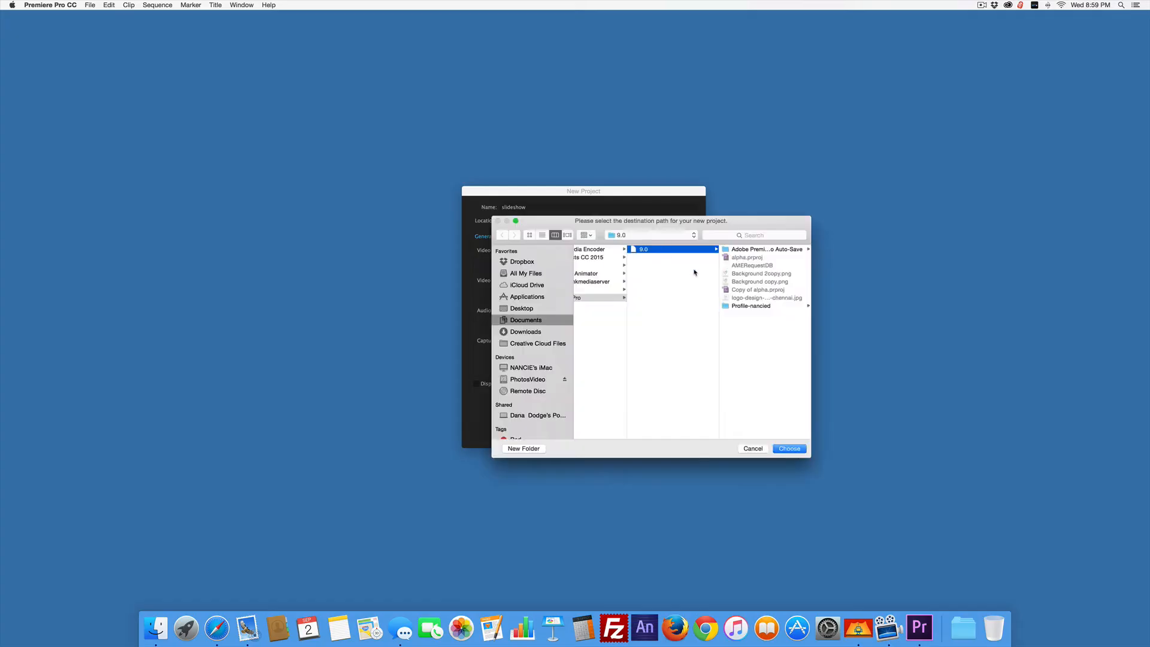
{"action": "left_click", "coordinate": [618, 236]}
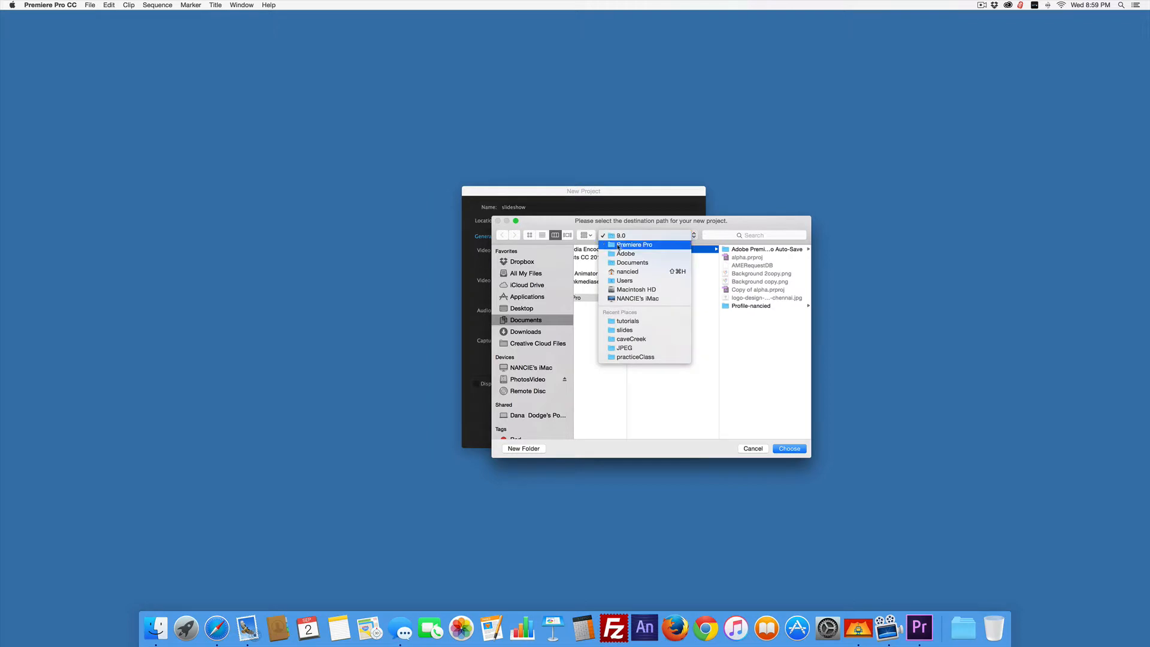
{"action": "left_click", "coordinate": [612, 329]}
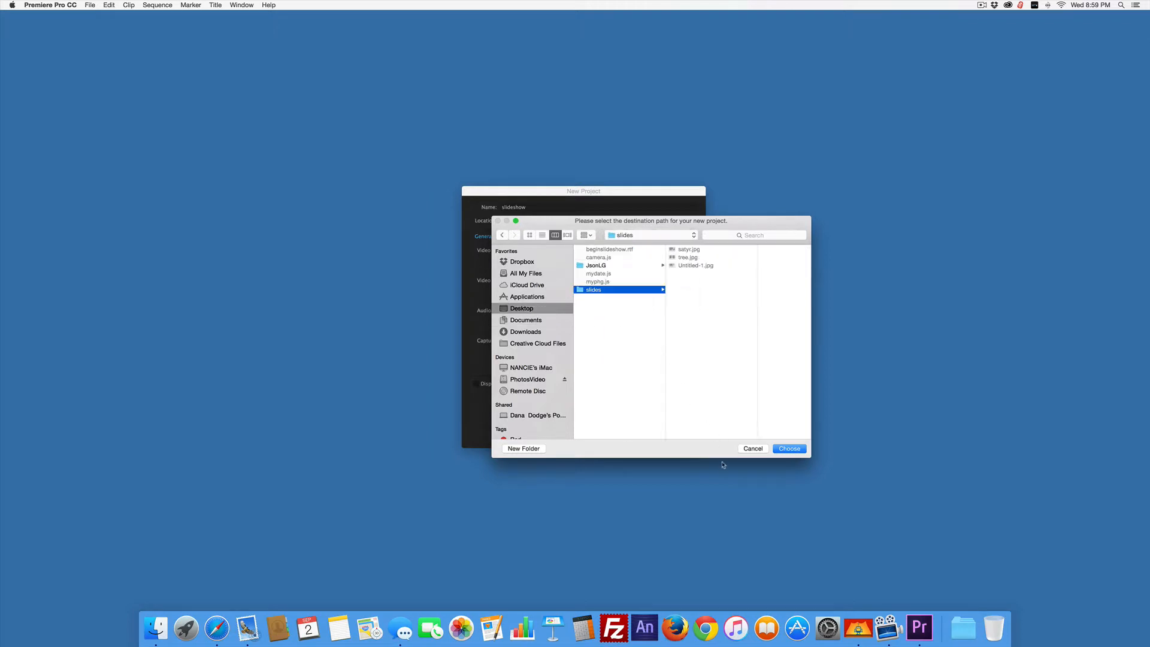
{"action": "left_click", "coordinate": [790, 449]}
{"action": "left_click", "coordinate": [789, 449]}
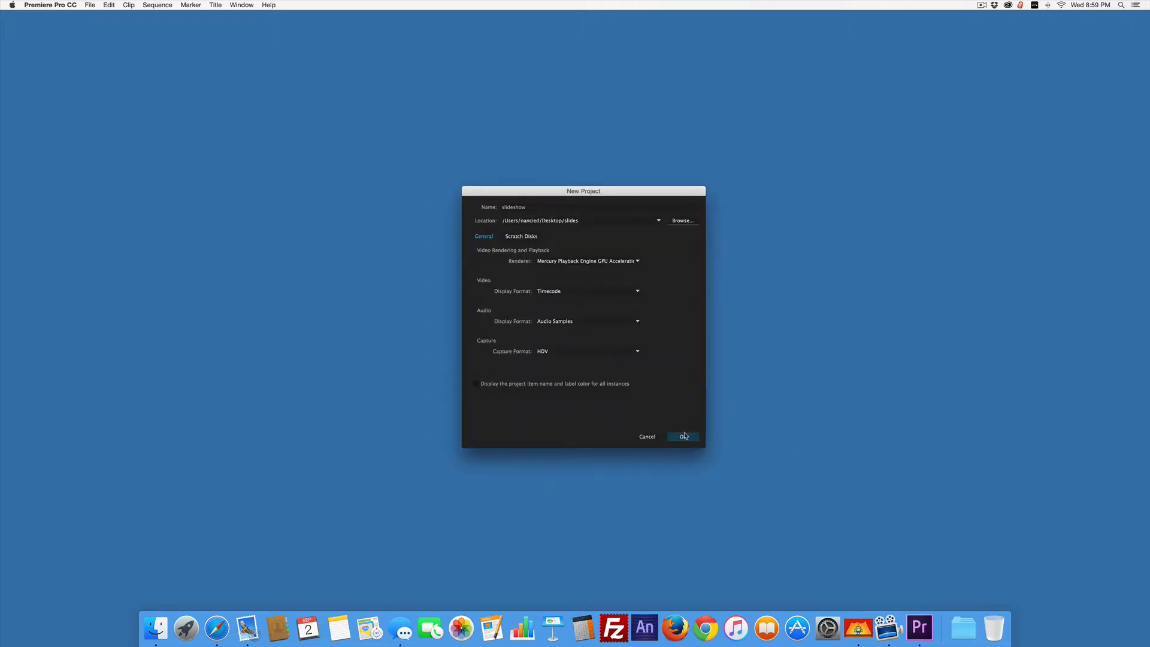
{"action": "left_click", "coordinate": [682, 436]}
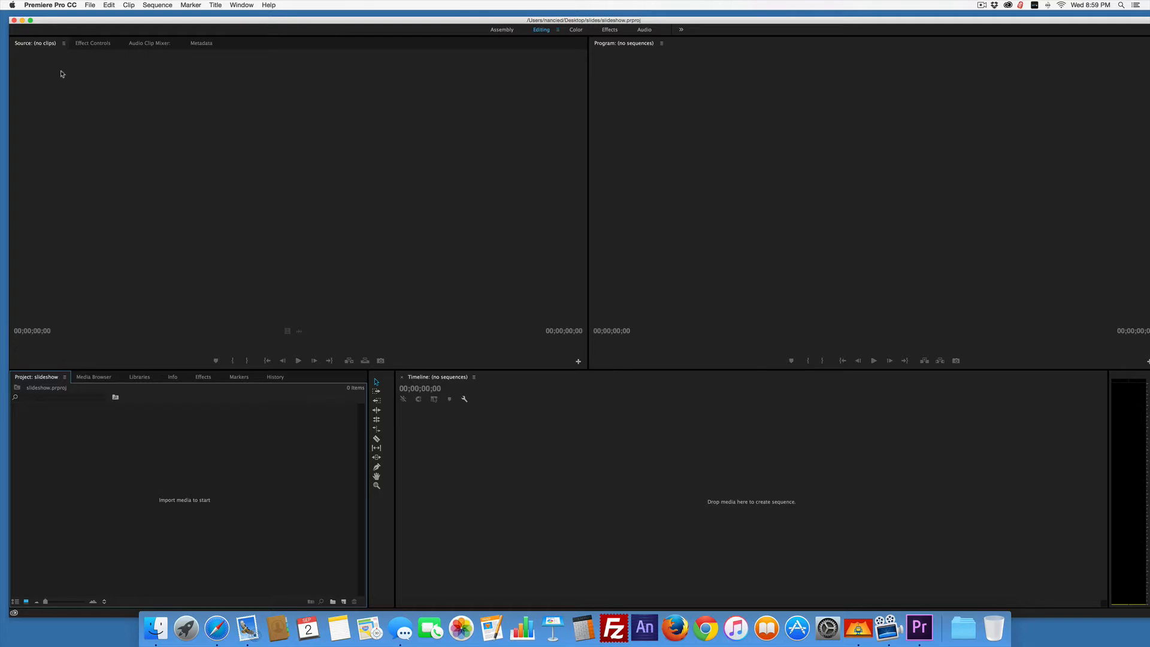
Examine the workspace areas, including Effect Controls, Metadata, Program monitor, Media Browser, Libraries, Effects, Markers and History, ending on the project contents.
{"action": "left_click", "coordinate": [98, 46]}
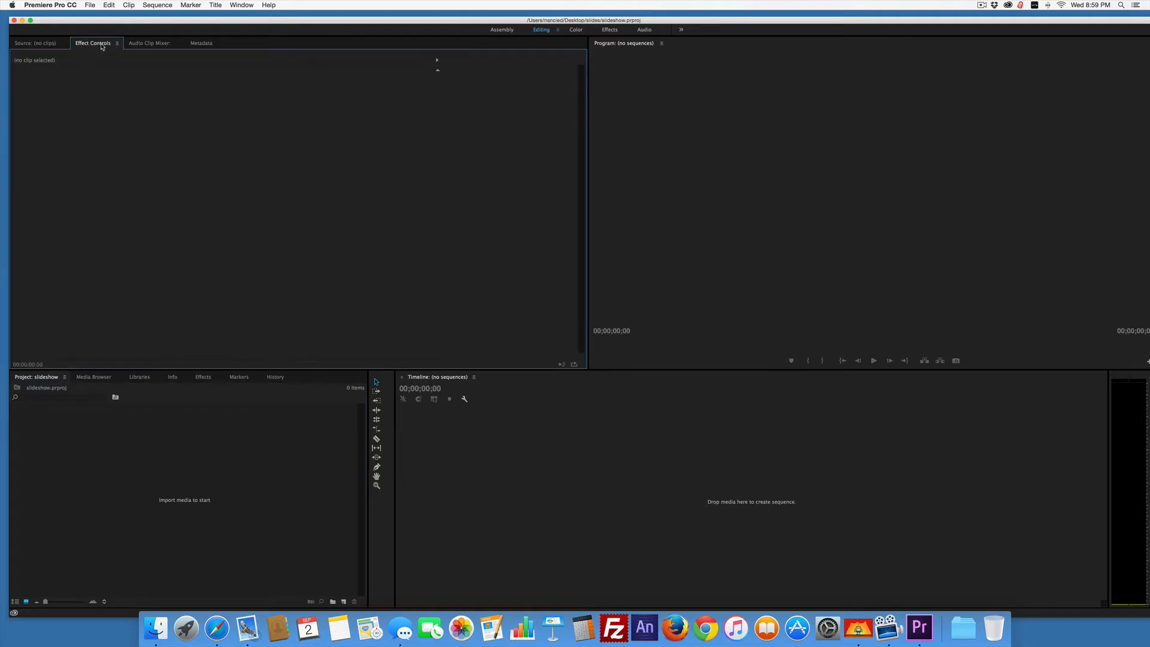
{"action": "left_click", "coordinate": [141, 45]}
{"action": "left_click", "coordinate": [196, 45]}
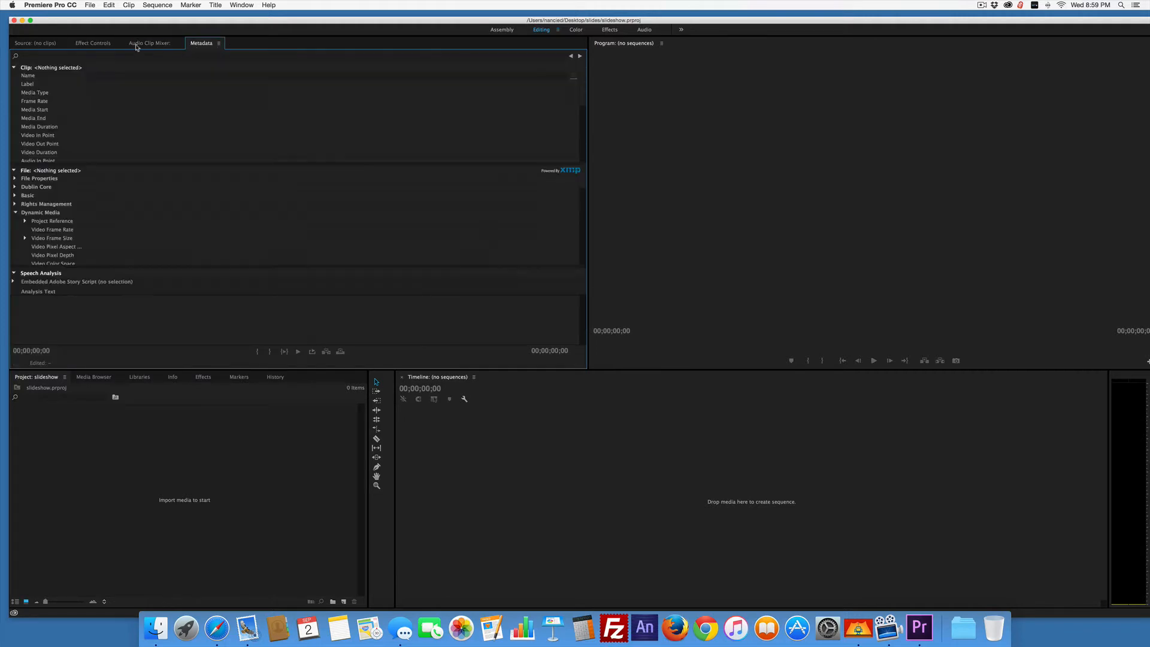
{"action": "left_click", "coordinate": [38, 44]}
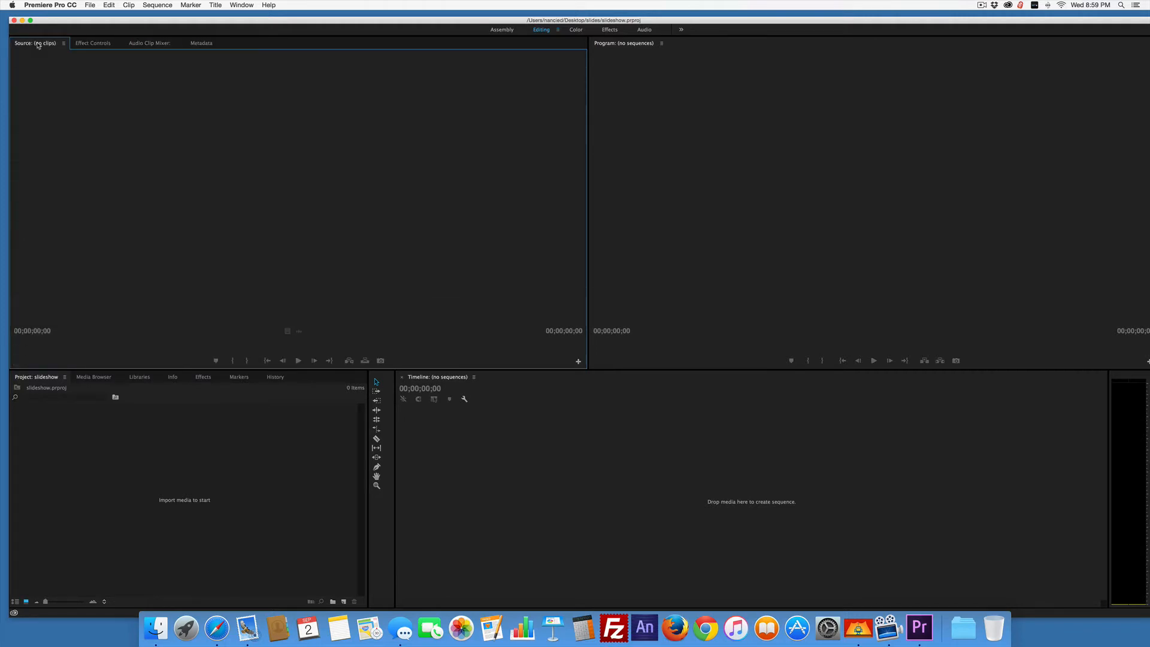
{"action": "left_click", "coordinate": [847, 204]}
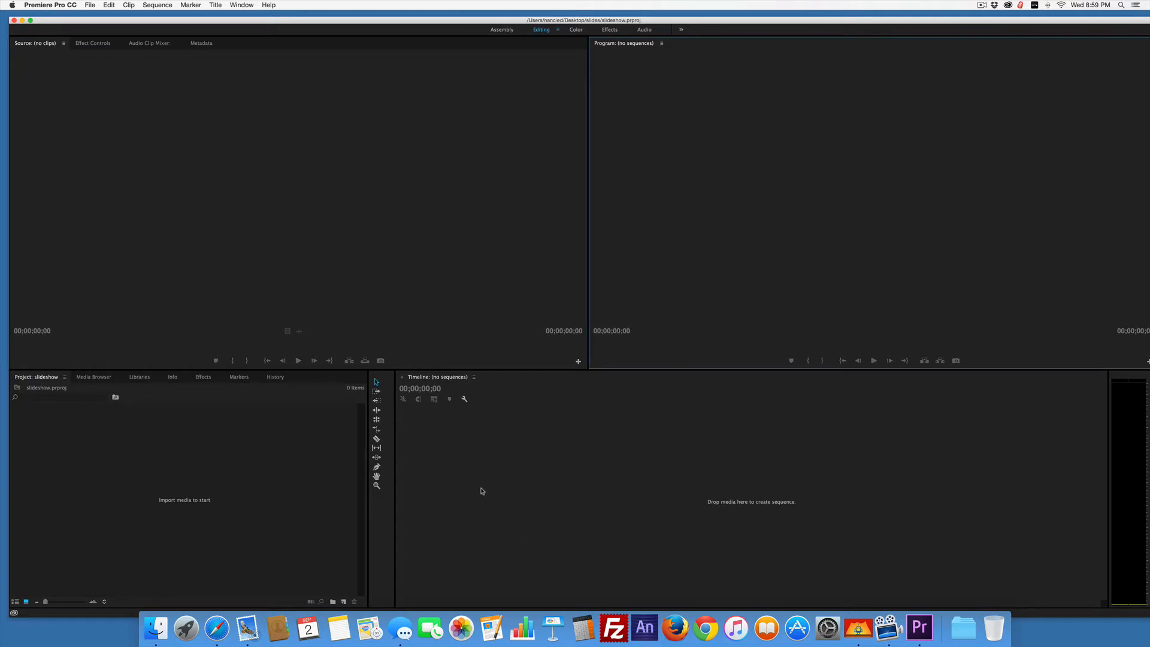
{"action": "left_click", "coordinate": [209, 444]}
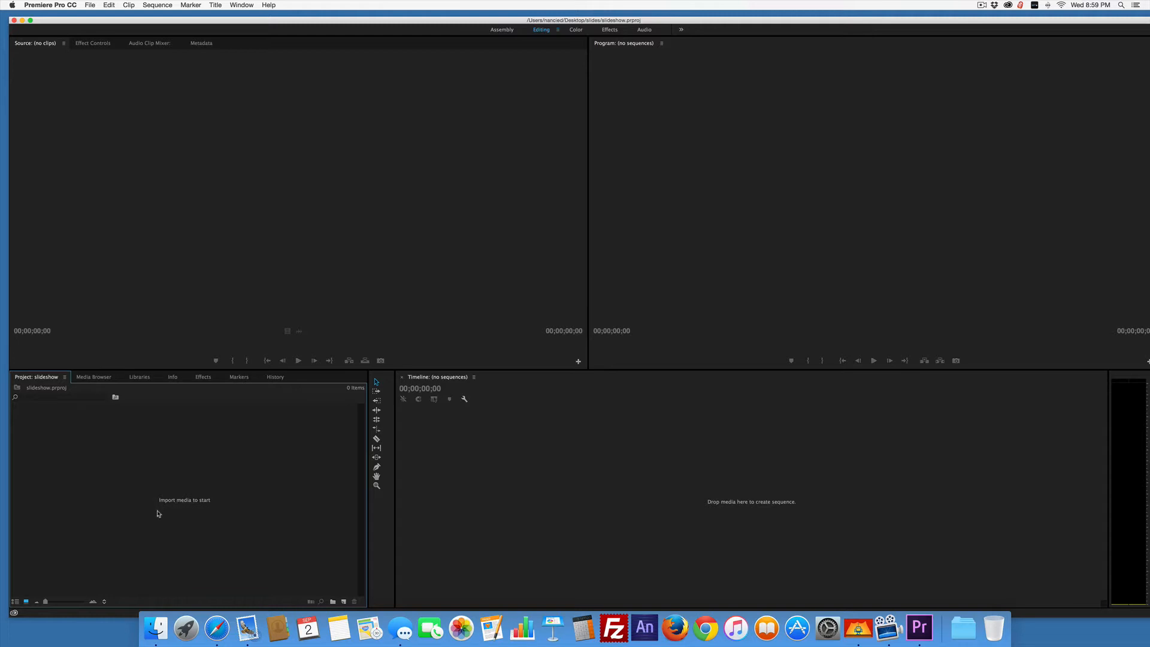
{"action": "left_click", "coordinate": [87, 377]}
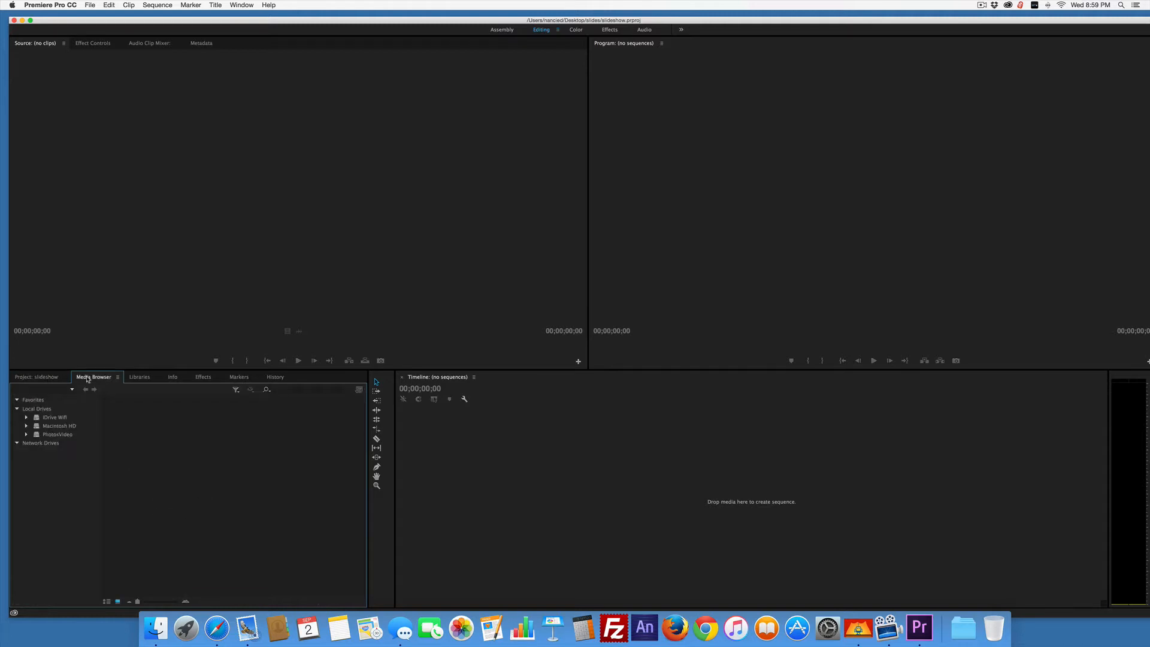
{"action": "left_click", "coordinate": [140, 378]}
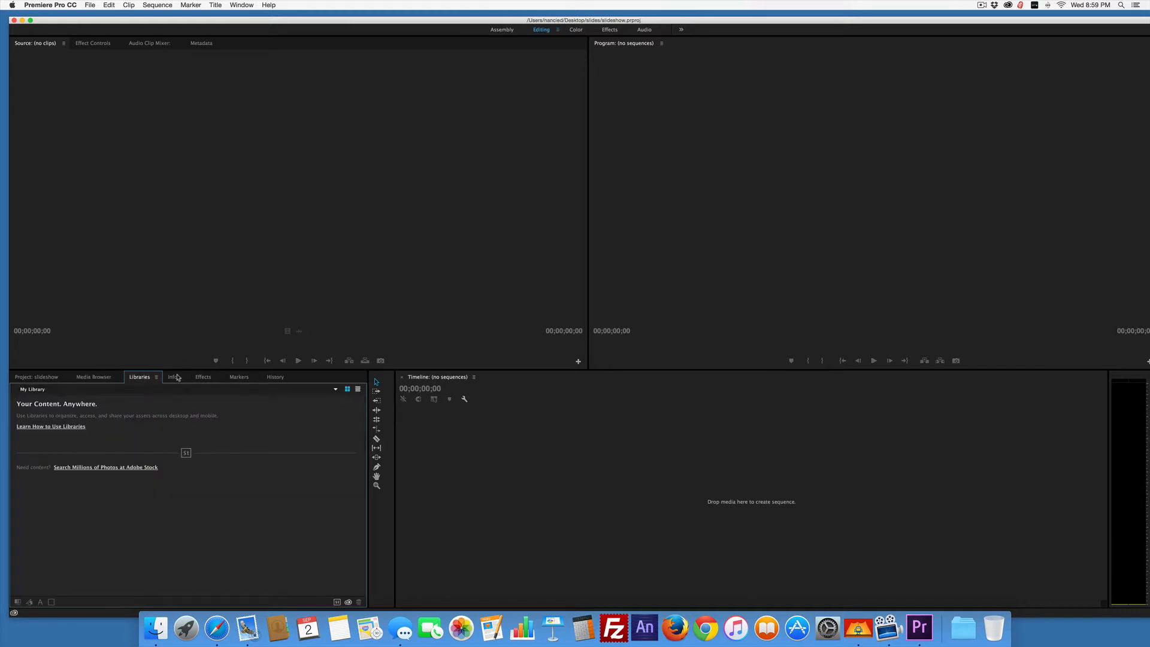
{"action": "left_click", "coordinate": [203, 378]}
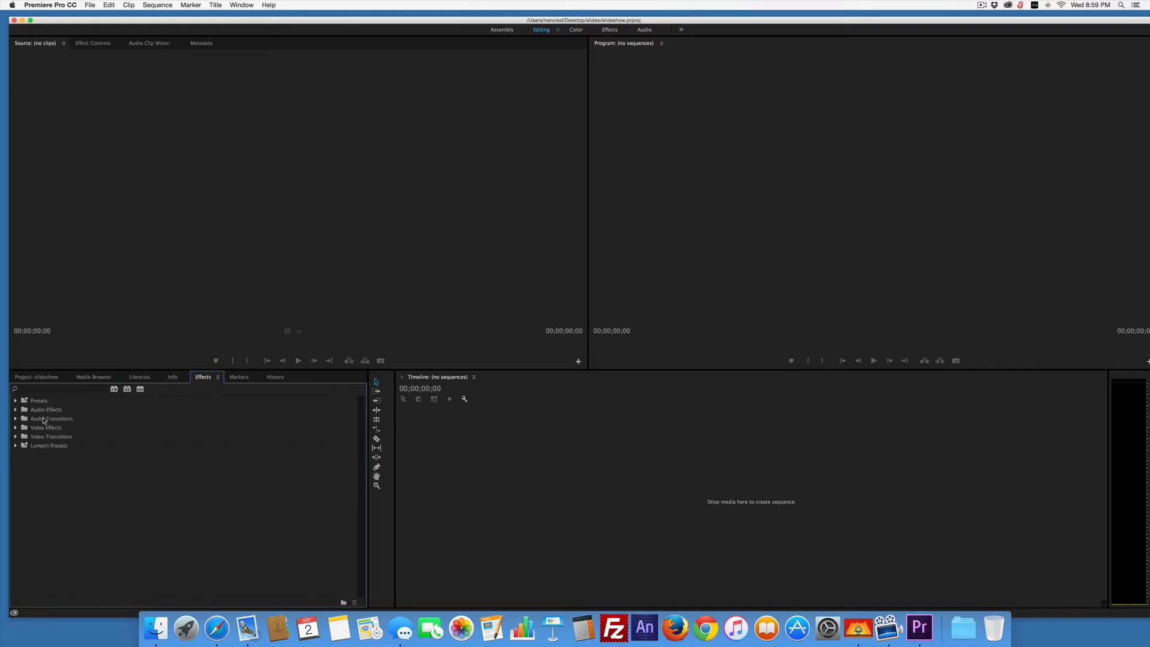
{"action": "left_click", "coordinate": [238, 378]}
{"action": "left_click", "coordinate": [274, 377]}
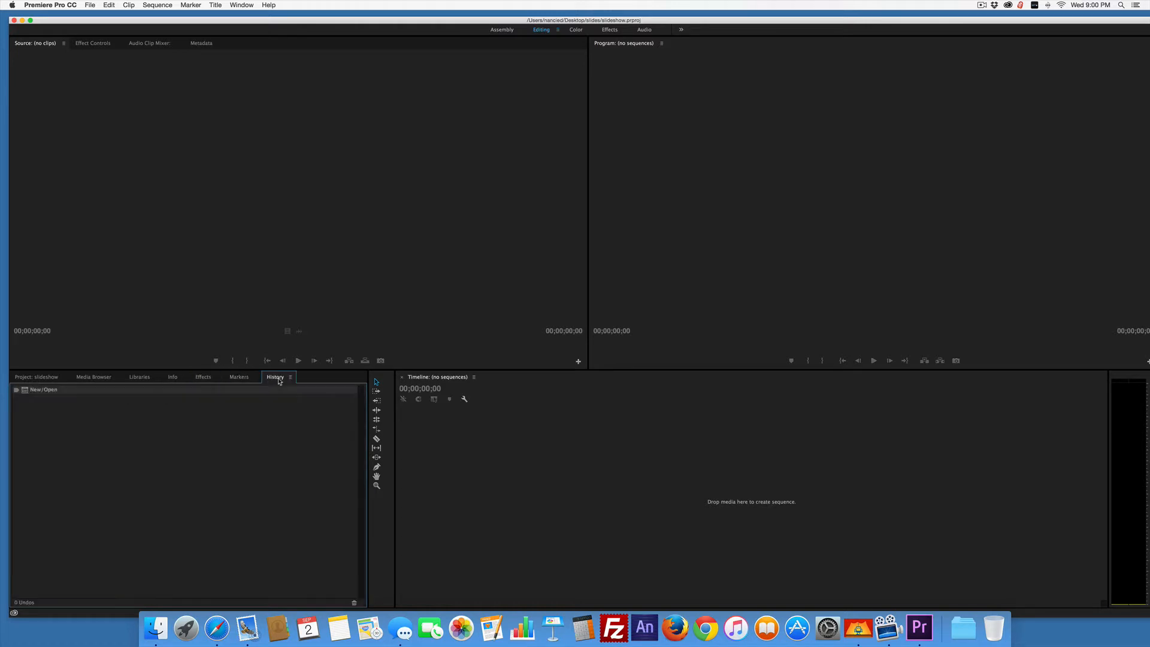
{"action": "left_click", "coordinate": [27, 379]}
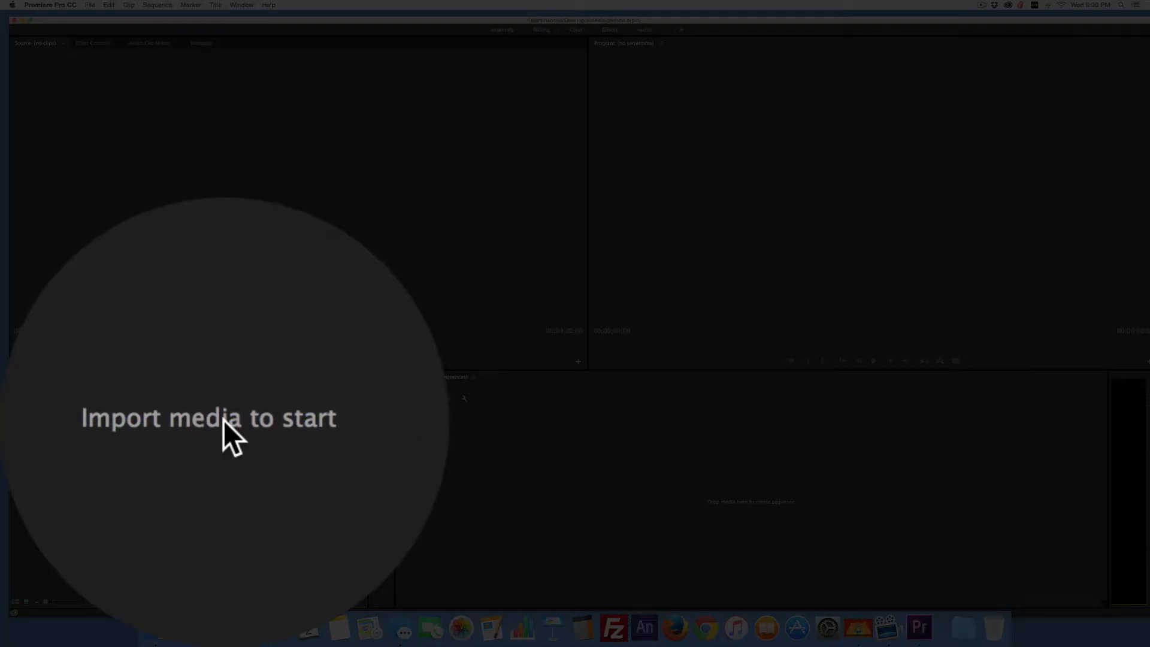
Import satyr.jpg, tree.jpg and Untitled-1.jpg from the slides folder and create a sequence from the three images.
{"action": "double_click", "coordinate": [186, 500]}
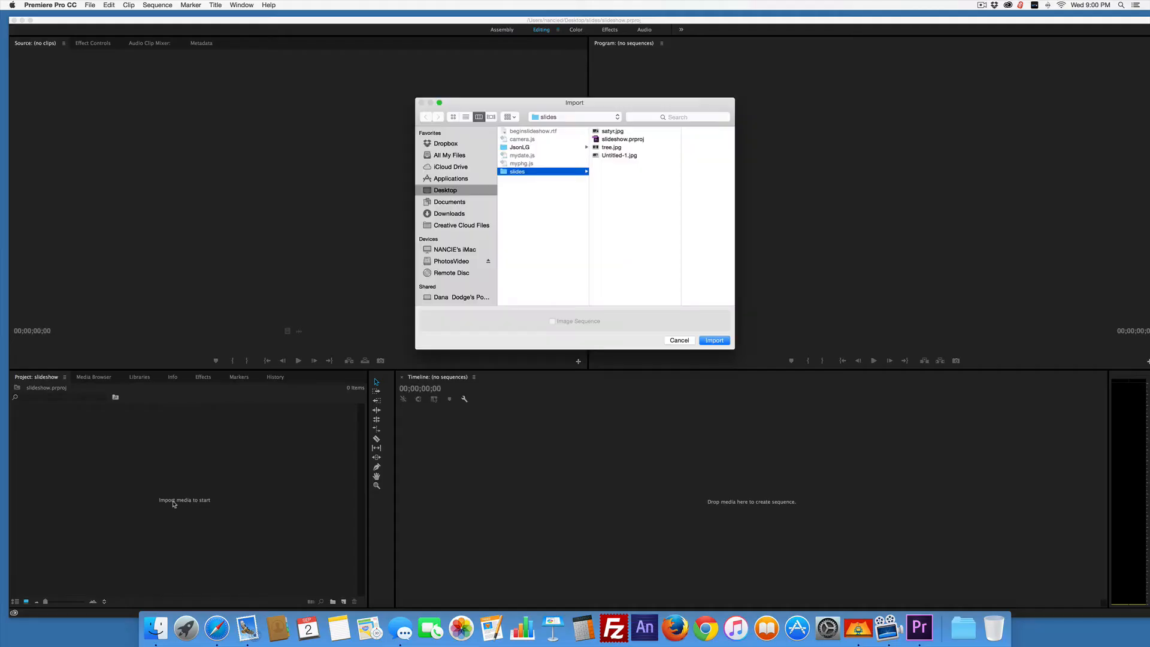
{"action": "left_click", "coordinate": [609, 132]}
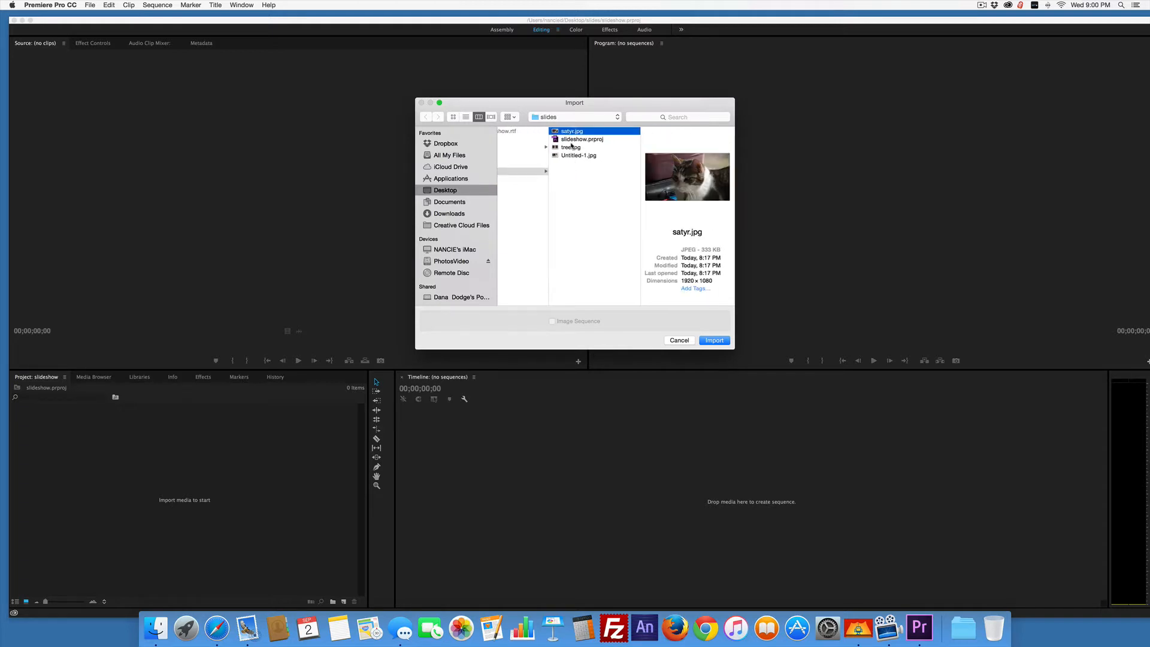
{"action": "left_click", "coordinate": [569, 148], "text": "super"}
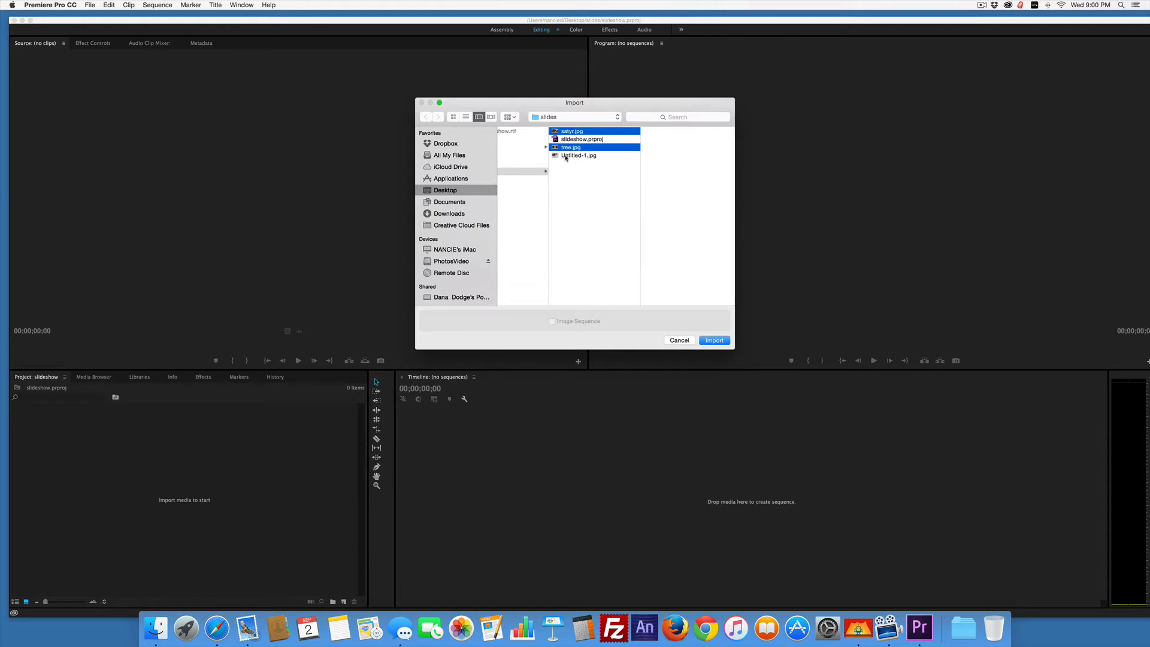
{"action": "left_click", "coordinate": [566, 156], "text": "super"}
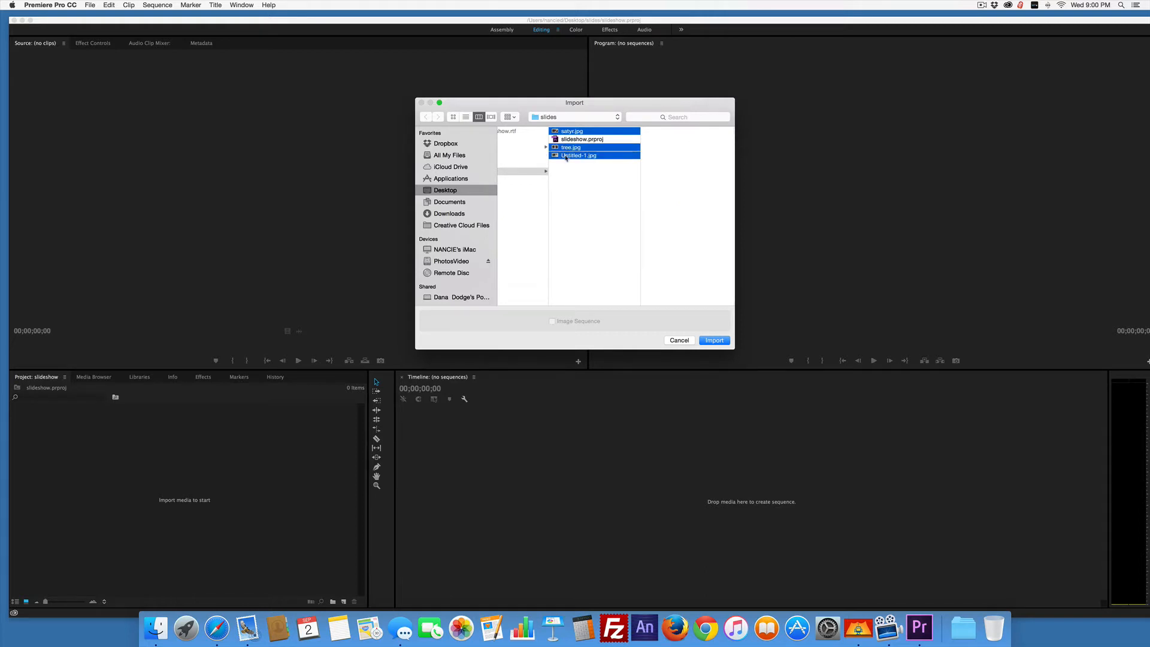
{"action": "left_click", "coordinate": [722, 342]}
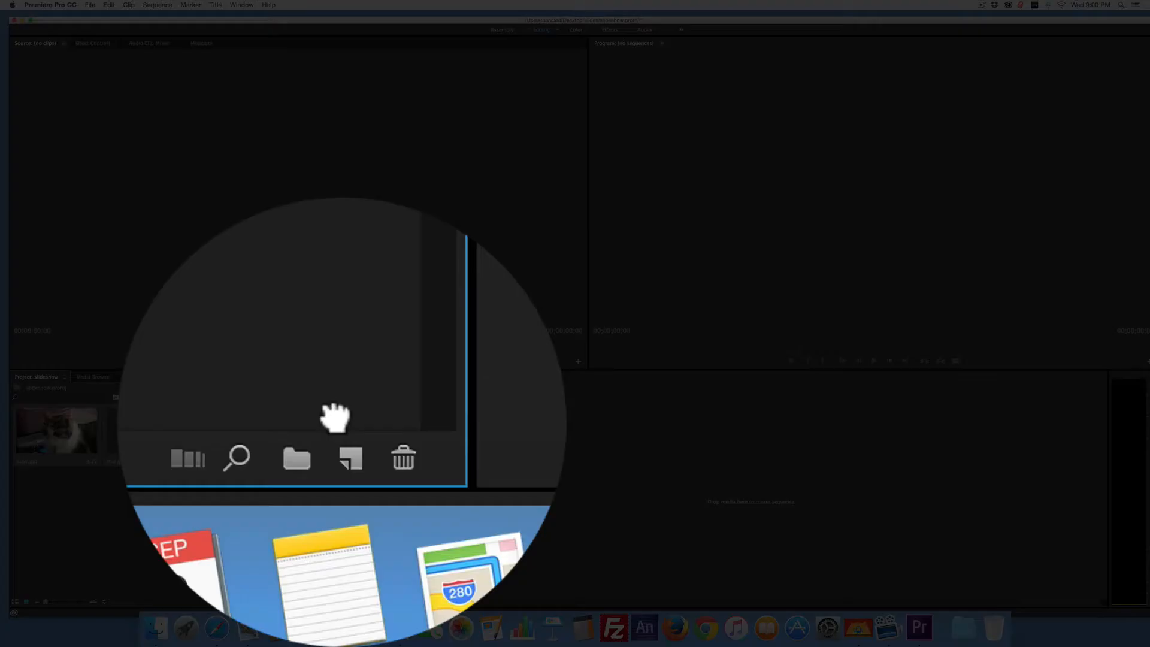
{"action": "left_click_drag", "start_coordinate": [335, 417], "coordinate": [335, 417]}
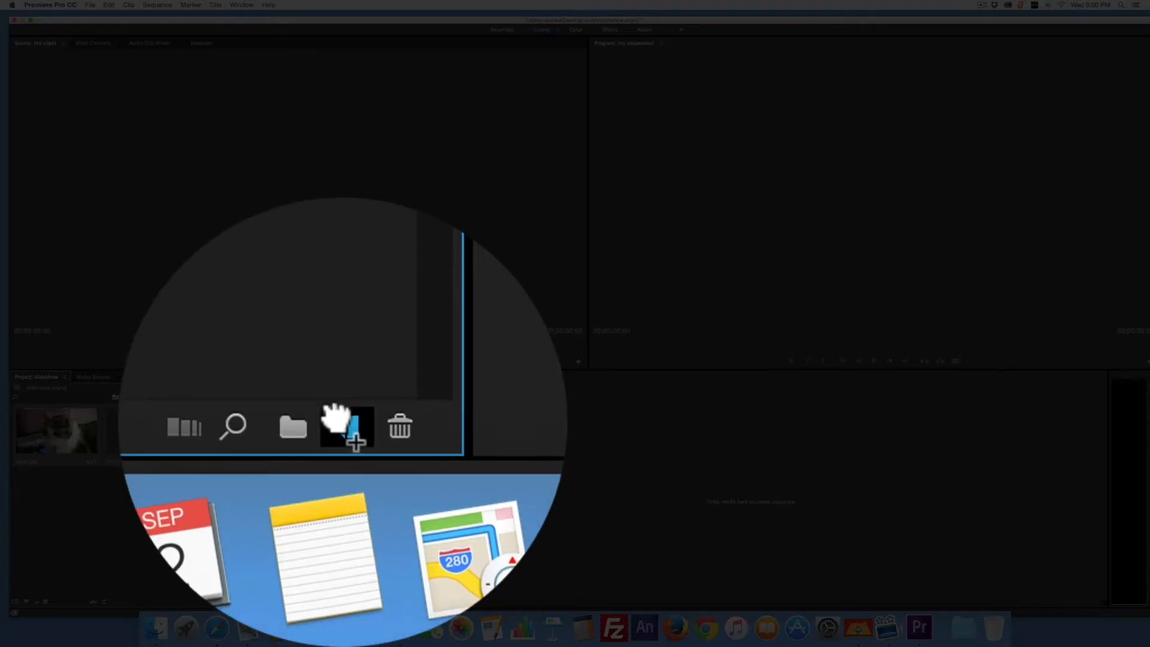
{"action": "left_click_drag", "start_coordinate": [344, 602], "coordinate": [343, 602]}
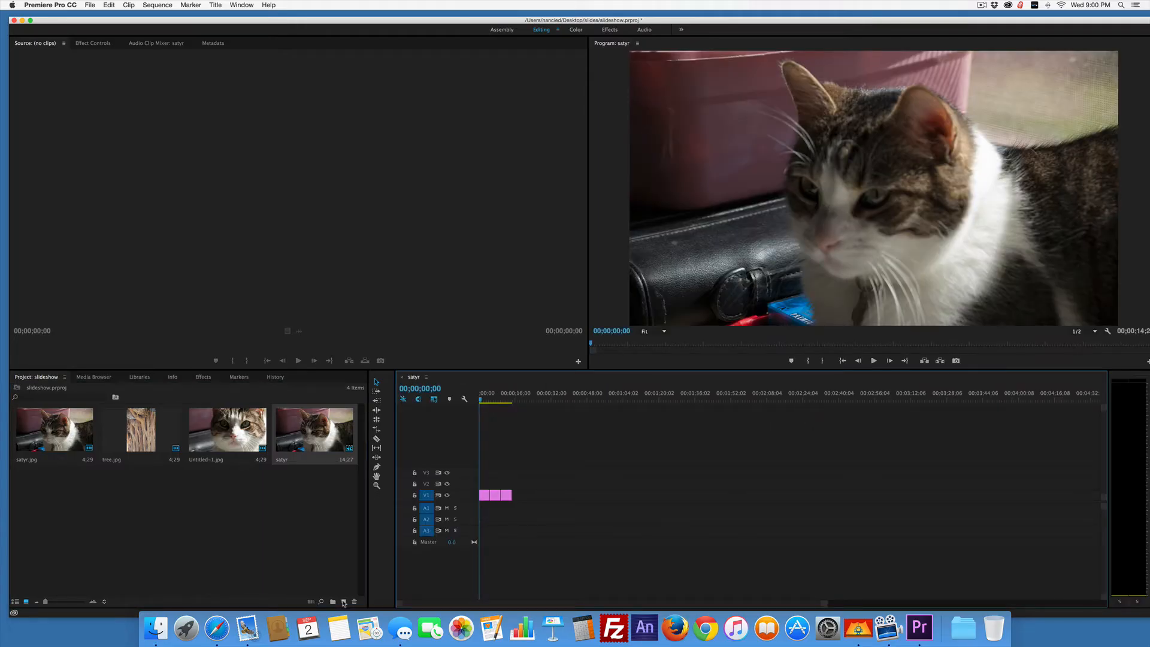
Delete the Untitled-1.jpg and tree.jpg clips from track V1 of the sequence.
{"action": "left_click", "coordinate": [498, 497]}
{"action": "left_click", "coordinate": [500, 513]}
{"action": "left_click", "coordinate": [508, 497]}
{"action": "key", "text": "Delete"}
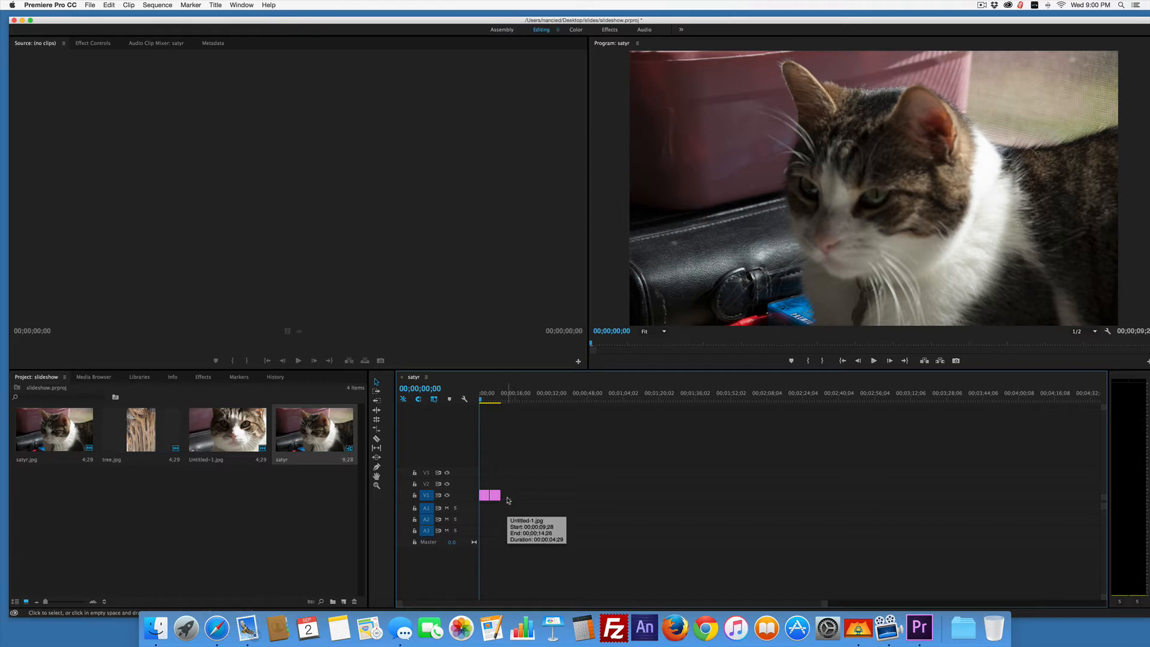
{"action": "left_click", "coordinate": [496, 497]}
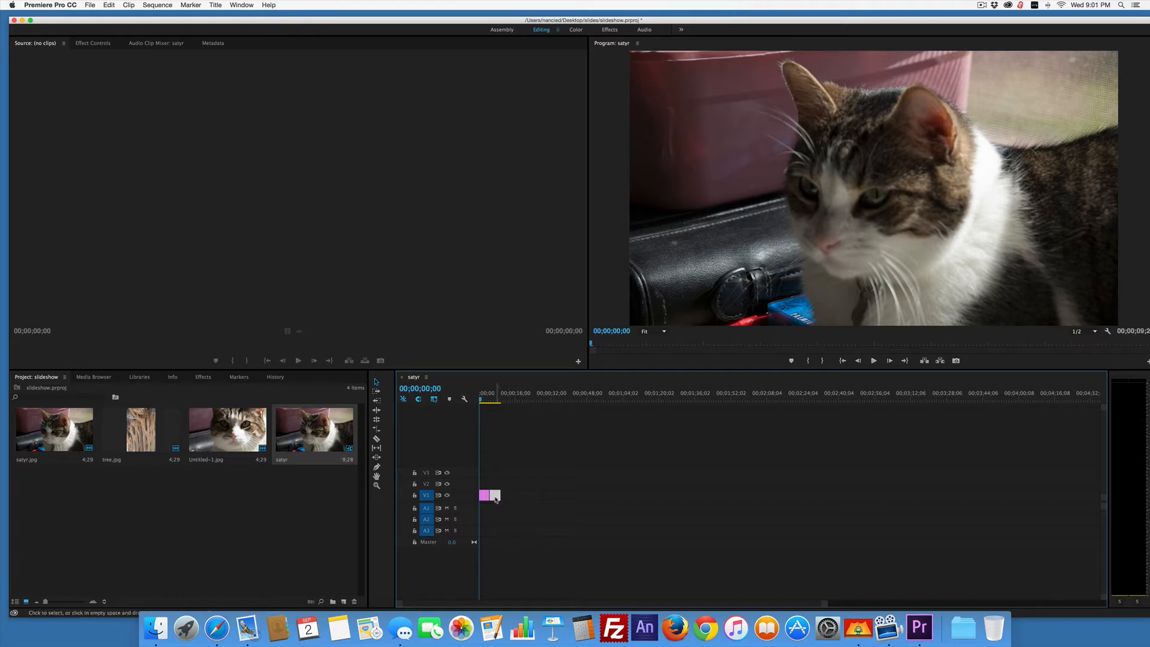
{"action": "key", "text": "Delete"}
Extend the end of the satyr.jpg clip on track V1 to a duration of about 14 seconds.
{"action": "left_click_drag", "start_coordinate": [482, 402], "coordinate": [475, 400]}
{"action": "left_click", "coordinate": [484, 495]}
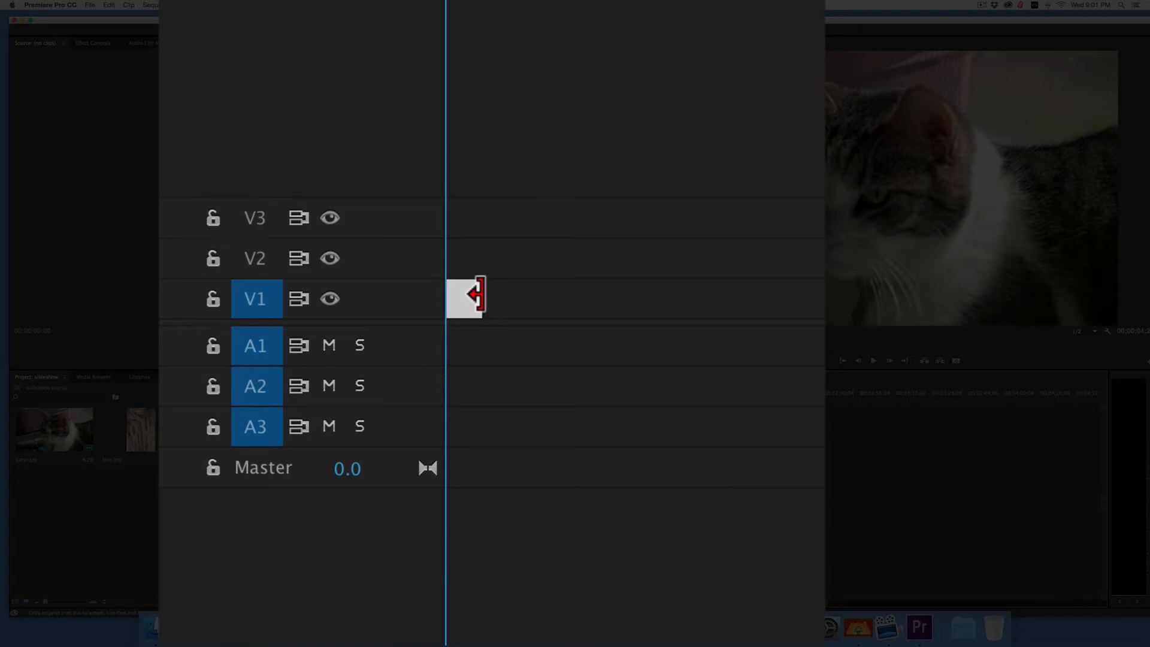
{"action": "left_click_drag", "start_coordinate": [477, 294], "coordinate": [550, 294]}
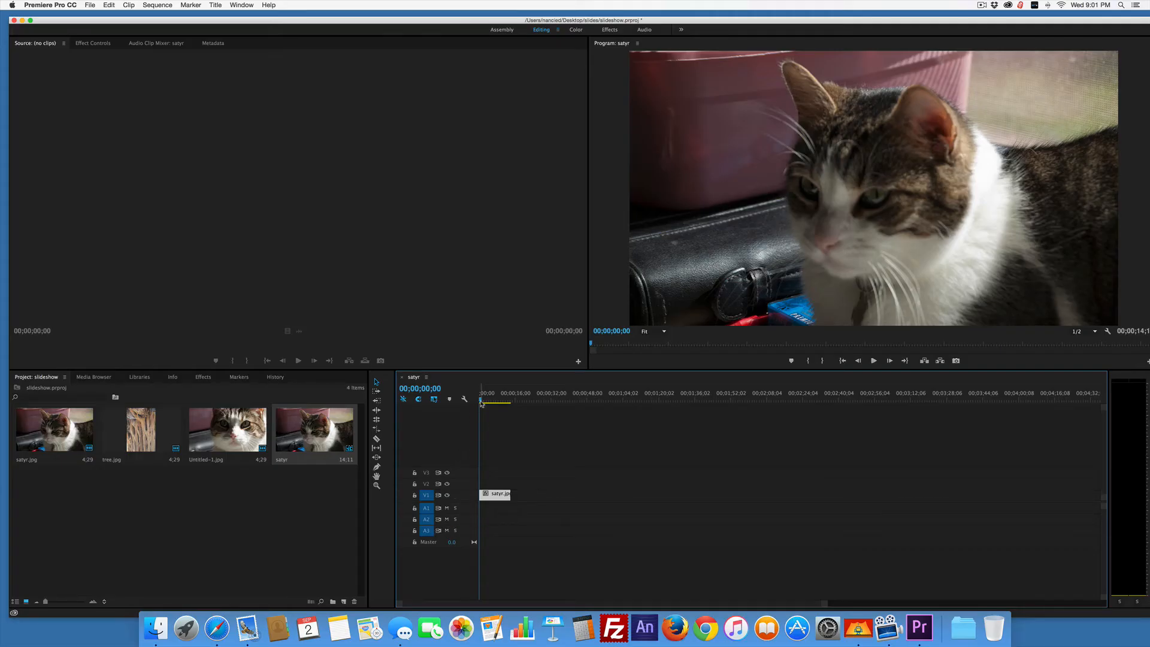
{"action": "mouse_move", "coordinate": [481, 403]}
{"action": "left_mouse_down"}
{"action": "mouse_move", "coordinate": [509, 404]}
{"action": "mouse_move", "coordinate": [476, 406]}
{"action": "left_mouse_up"}
Open the satyr.jpg clip in the Source monitor and examine its Motion properties in Effect Controls.
{"action": "double_click", "coordinate": [488, 496]}
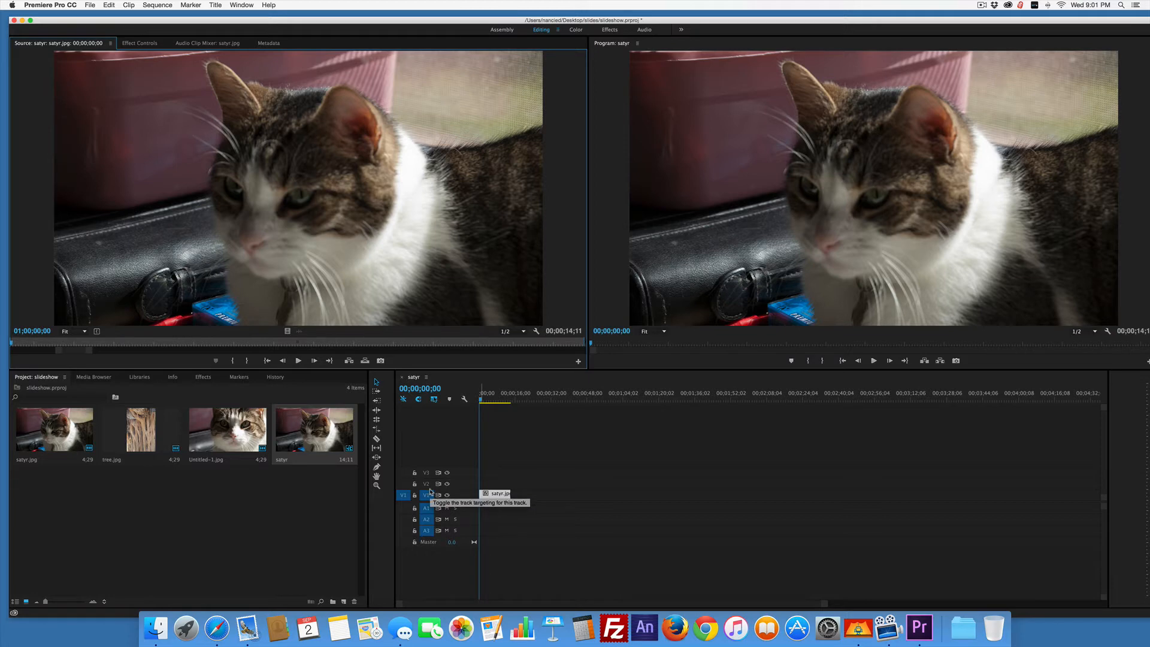
{"action": "left_click", "coordinate": [139, 44]}
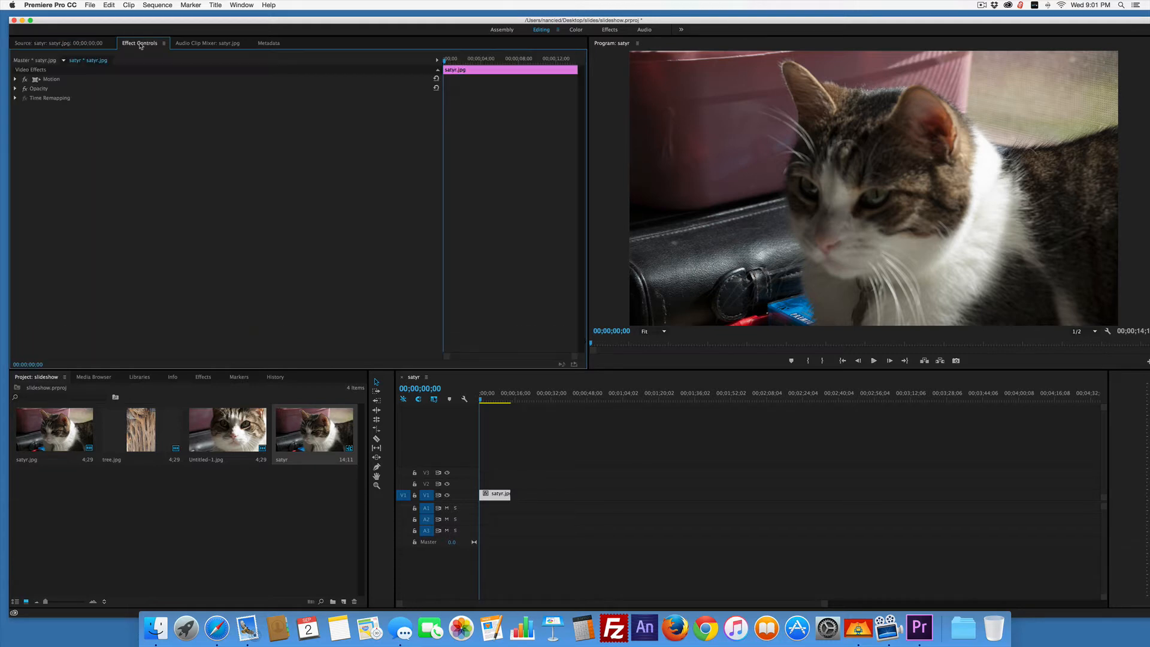
{"action": "left_click", "coordinate": [15, 80]}
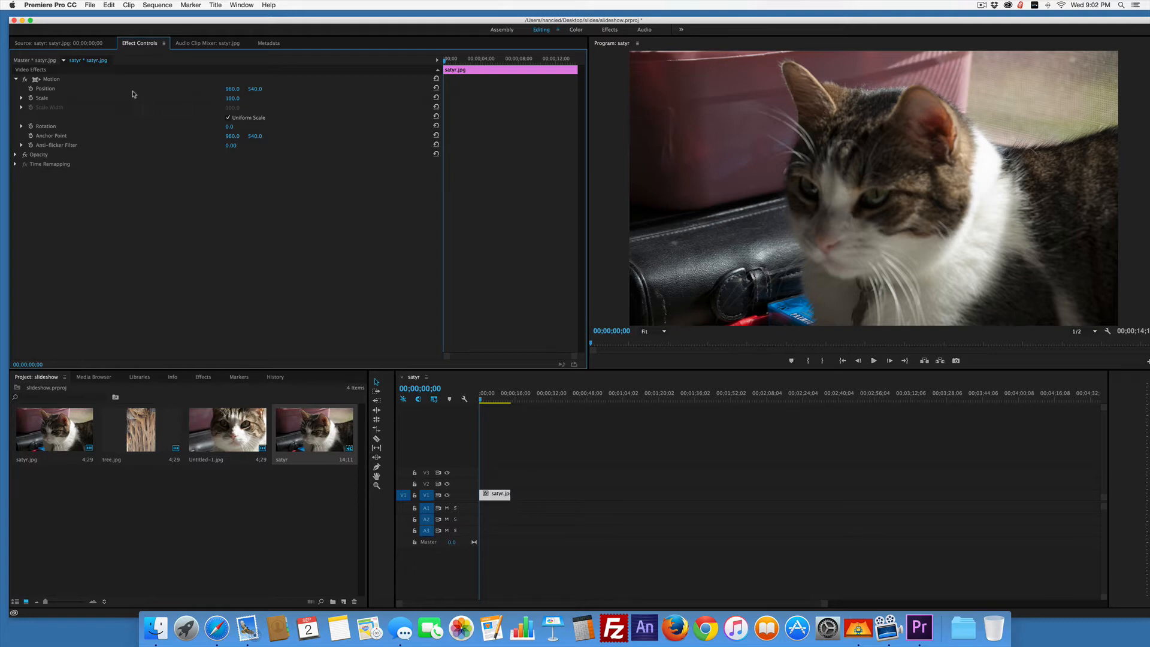
{"action": "left_click", "coordinate": [64, 44]}
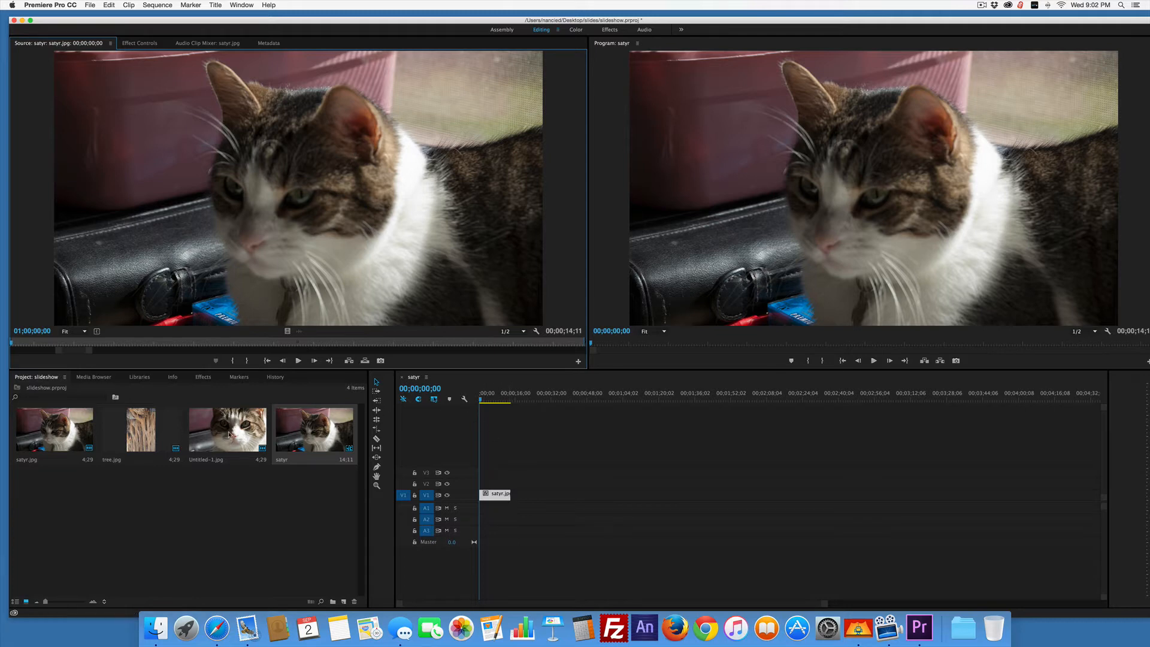
Add Untitled-1.jpg to track V1 directly after the satyr.jpg clip.
{"action": "left_click_drag", "start_coordinate": [207, 433], "coordinate": [512, 502]}
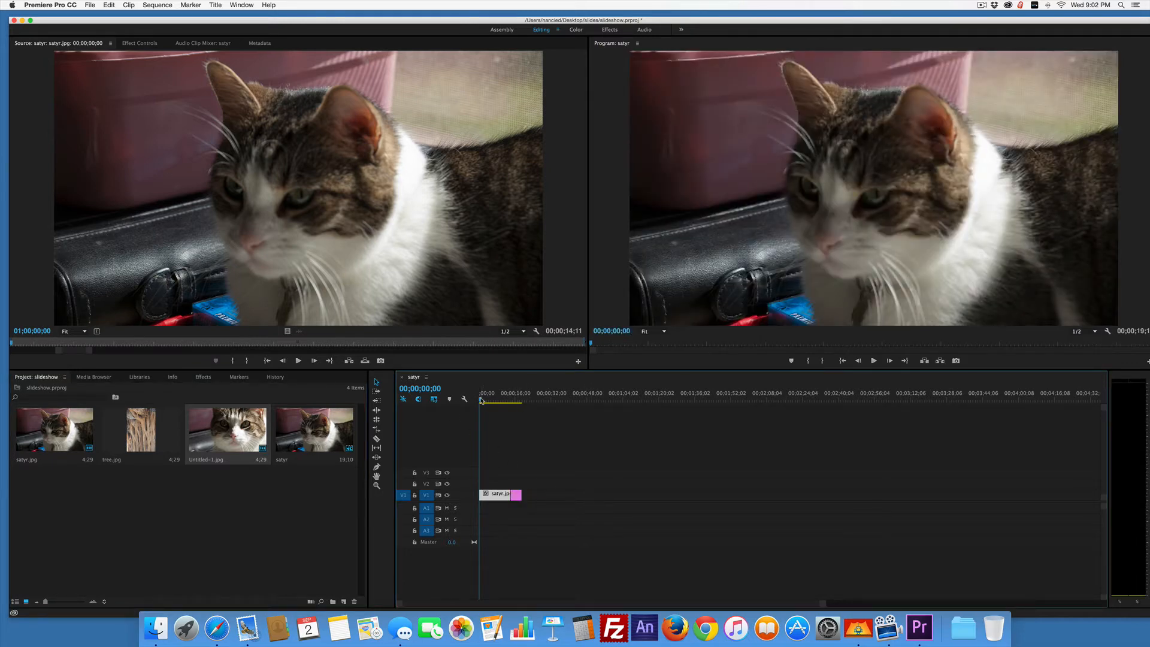
{"action": "mouse_move", "coordinate": [481, 401]}
{"action": "left_mouse_down"}
{"action": "mouse_move", "coordinate": [526, 396]}
{"action": "mouse_move", "coordinate": [467, 404]}
{"action": "mouse_move", "coordinate": [515, 406]}
{"action": "mouse_move", "coordinate": [479, 409]}
{"action": "left_mouse_up"}
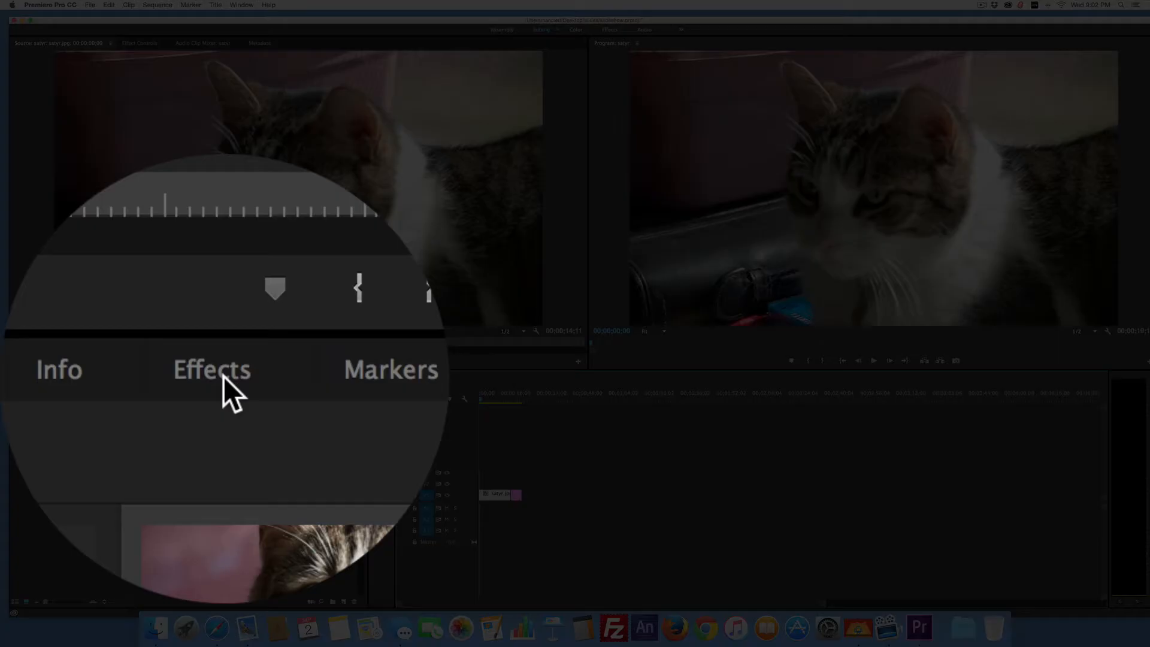
Apply a Cross Dissolve between the satyr.jpg and Untitled-1.jpg clips on track V1 and play back the sequence across it.
{"action": "left_click", "coordinate": [205, 377]}
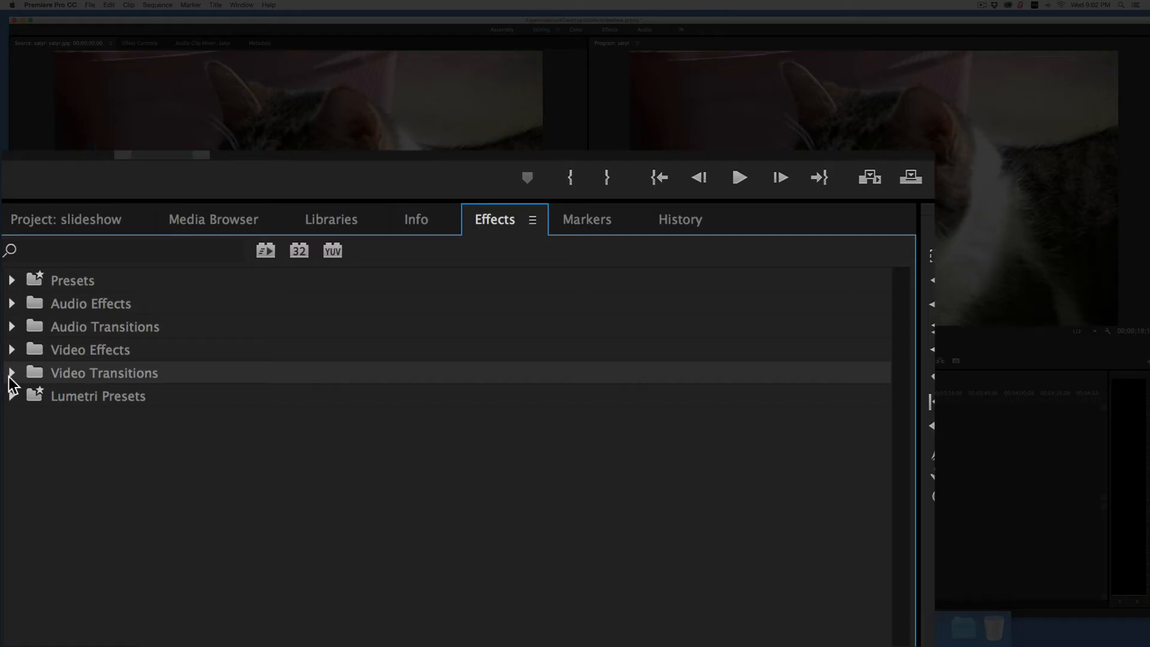
{"action": "left_click", "coordinate": [11, 376]}
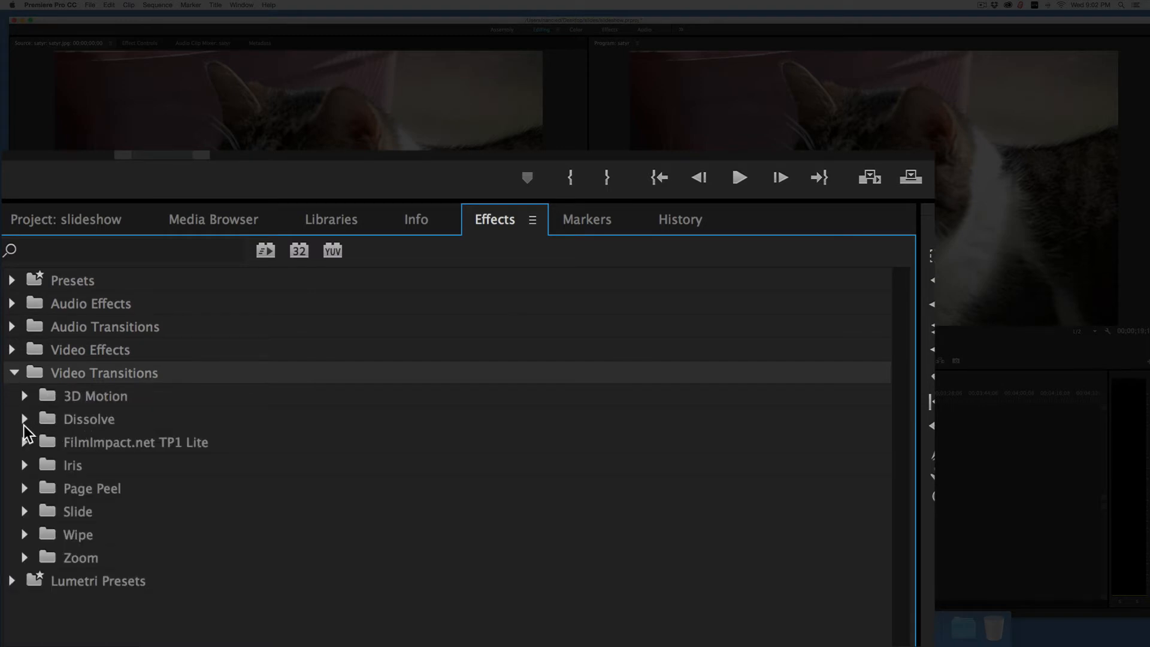
{"action": "left_click", "coordinate": [24, 420]}
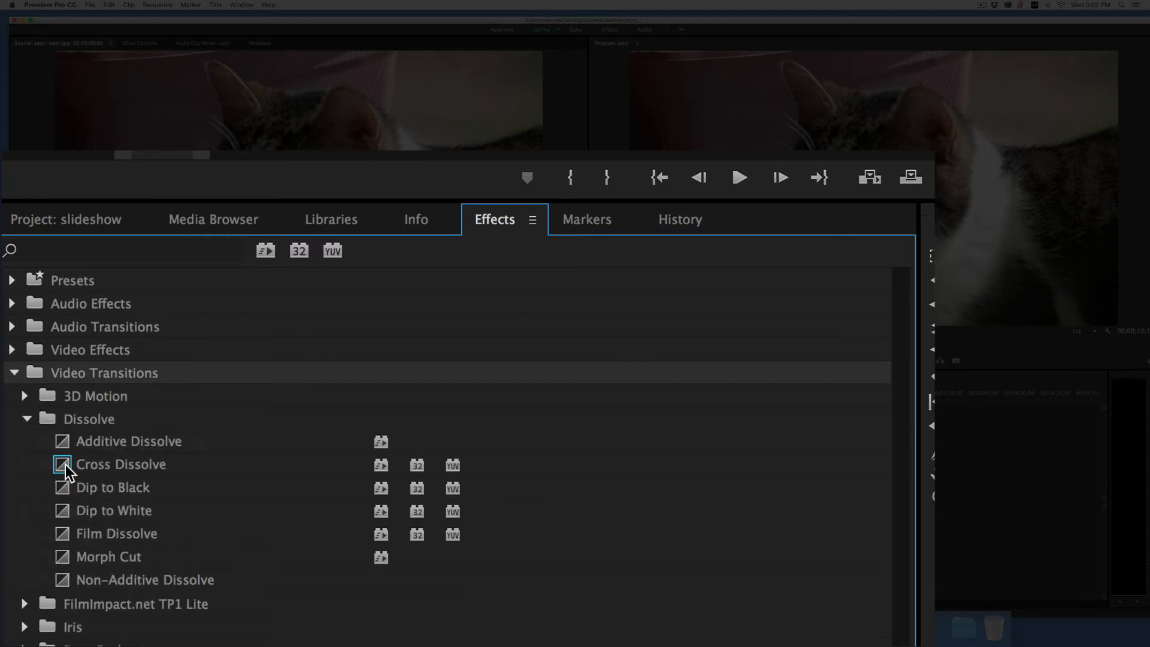
{"action": "left_click_drag", "start_coordinate": [66, 465], "coordinate": [509, 494]}
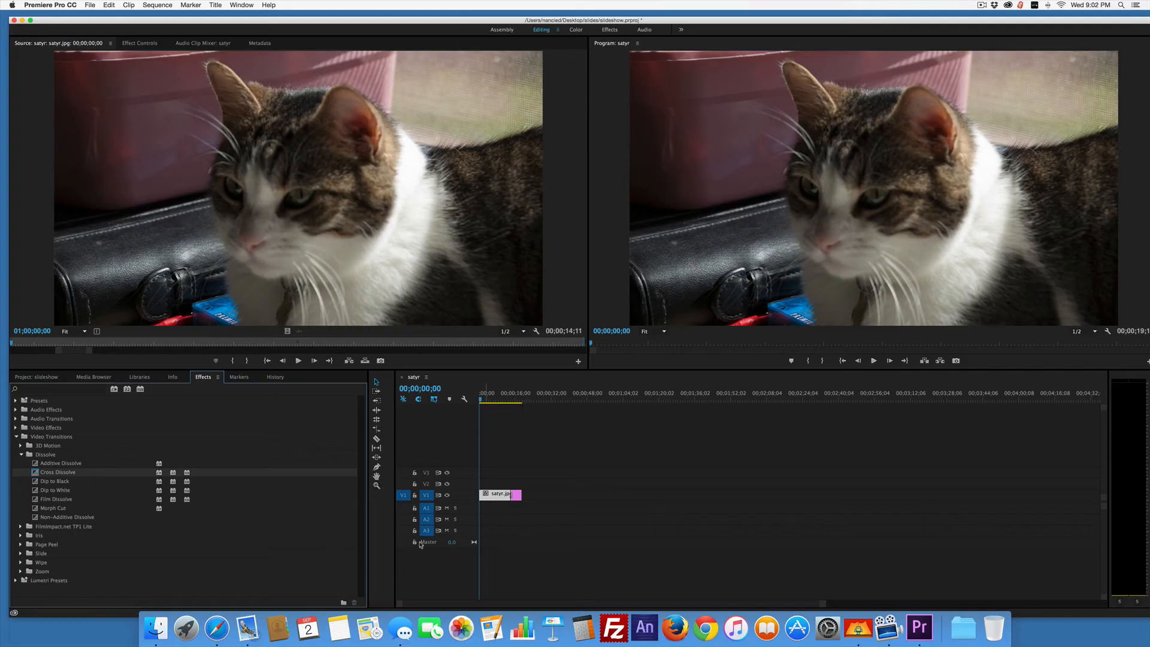
{"action": "mouse_move", "coordinate": [481, 400]}
{"action": "left_mouse_down"}
{"action": "mouse_move", "coordinate": [512, 406]}
{"action": "mouse_move", "coordinate": [492, 405]}
{"action": "left_mouse_up"}
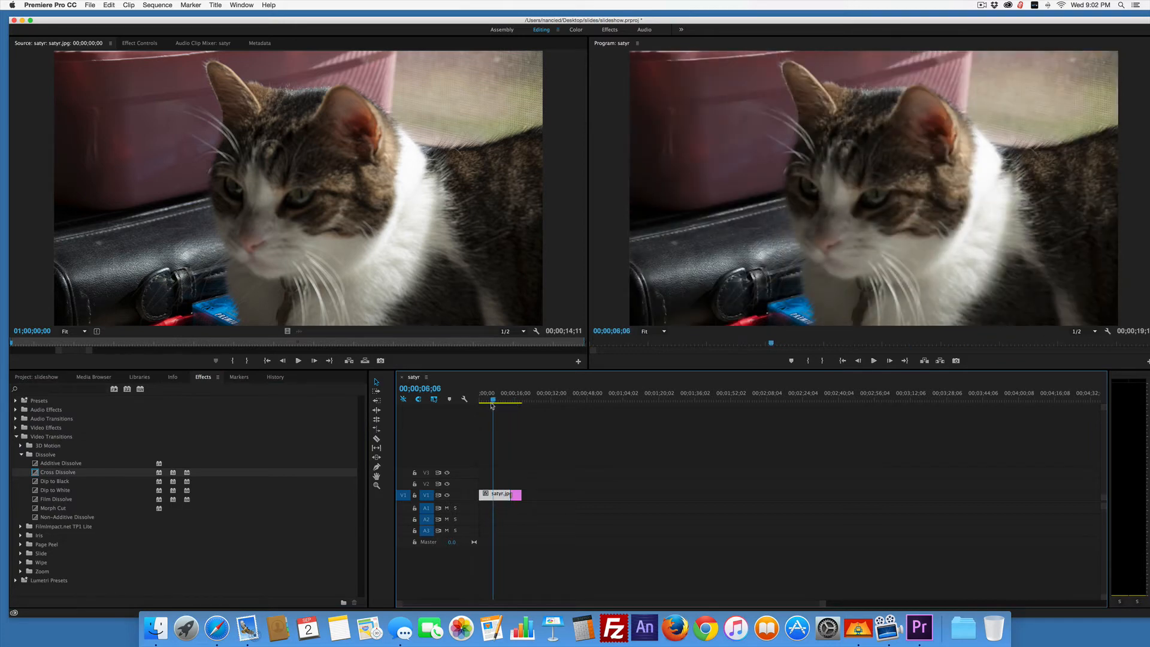
{"action": "key", "text": "space"}
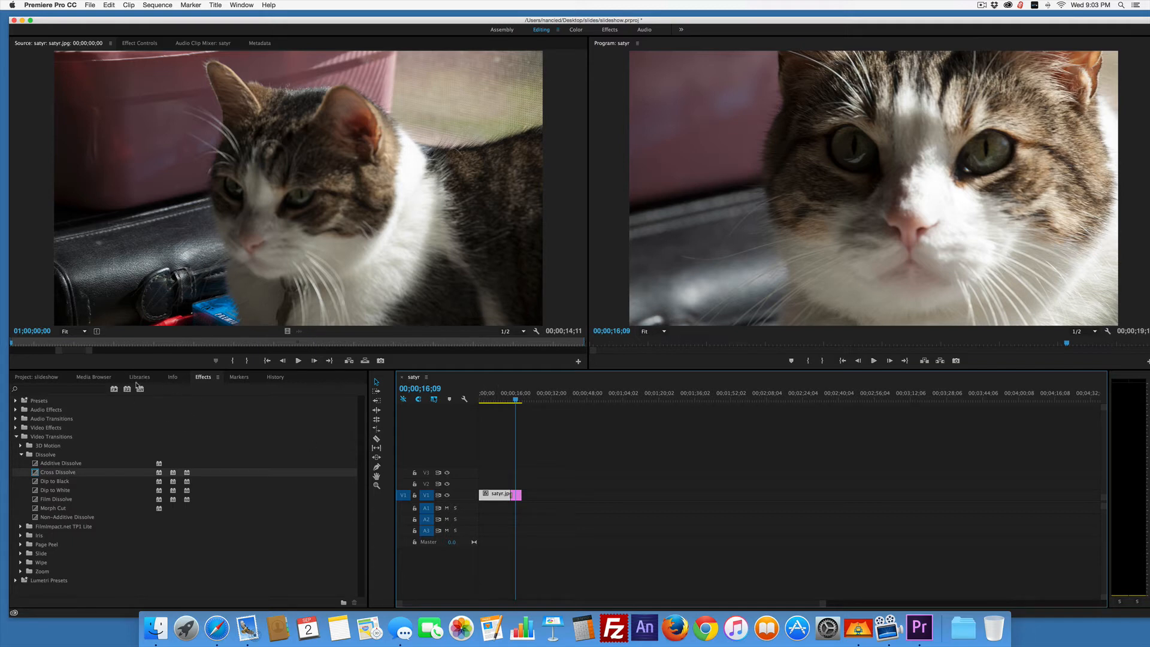
Add tree.jpg to track V1 directly after Untitled-1.jpg, preview the new clip, and return the playhead to the sequence start.
{"action": "left_click", "coordinate": [46, 378]}
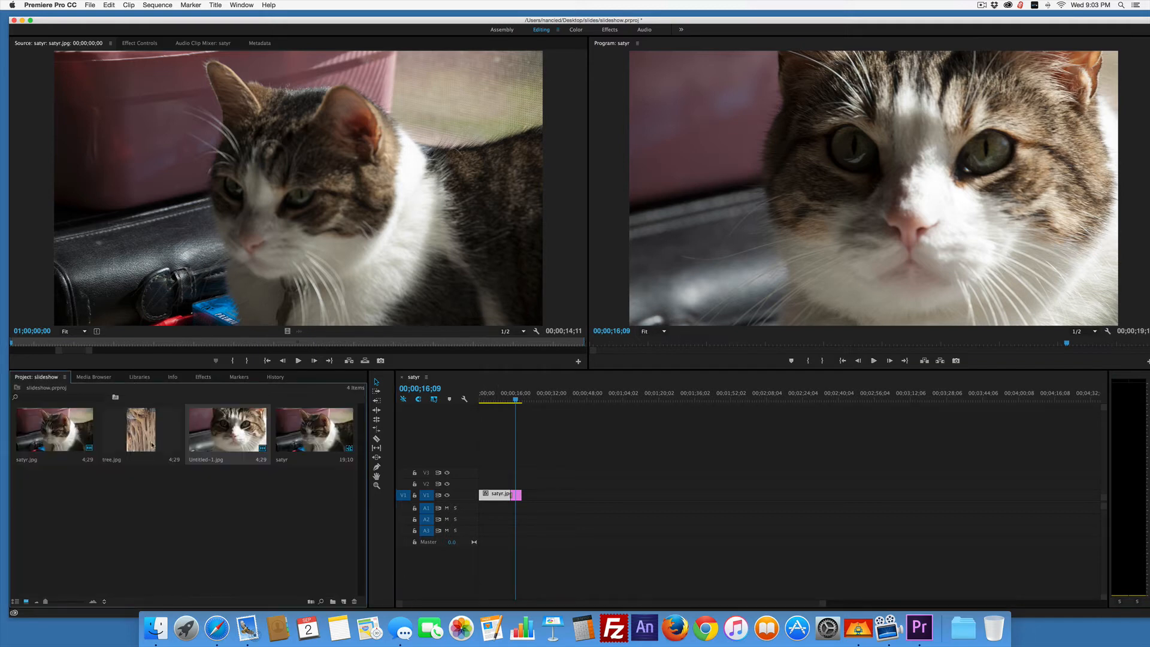
{"action": "left_click_drag", "start_coordinate": [136, 438], "coordinate": [528, 496]}
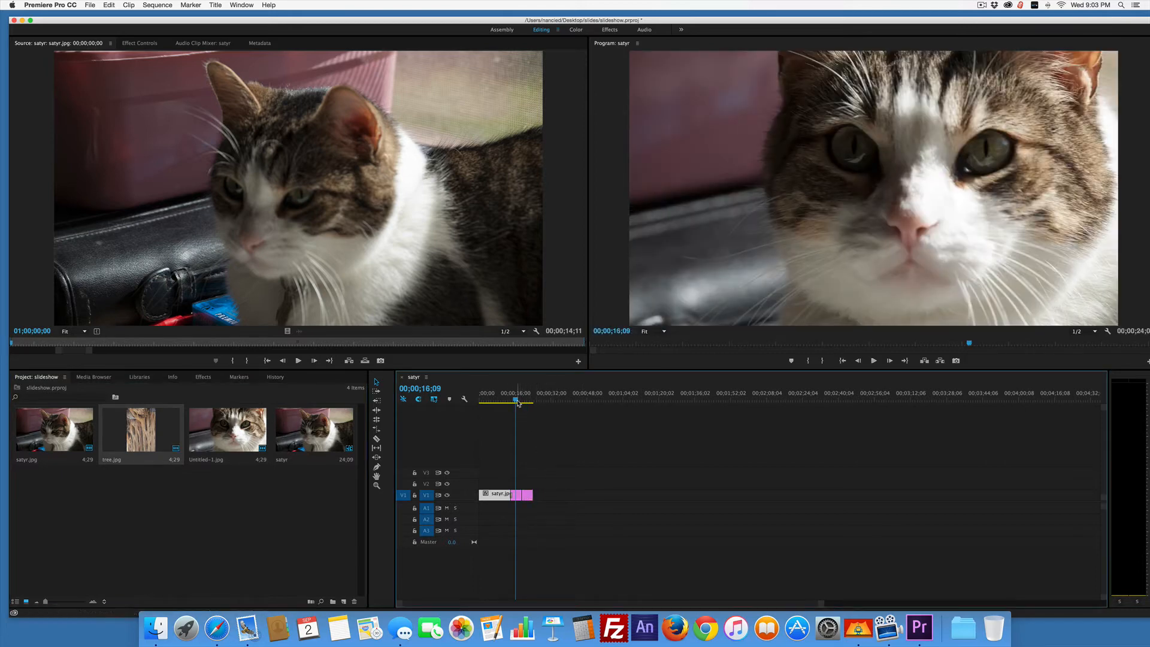
{"action": "left_click_drag", "start_coordinate": [518, 403], "coordinate": [527, 404]}
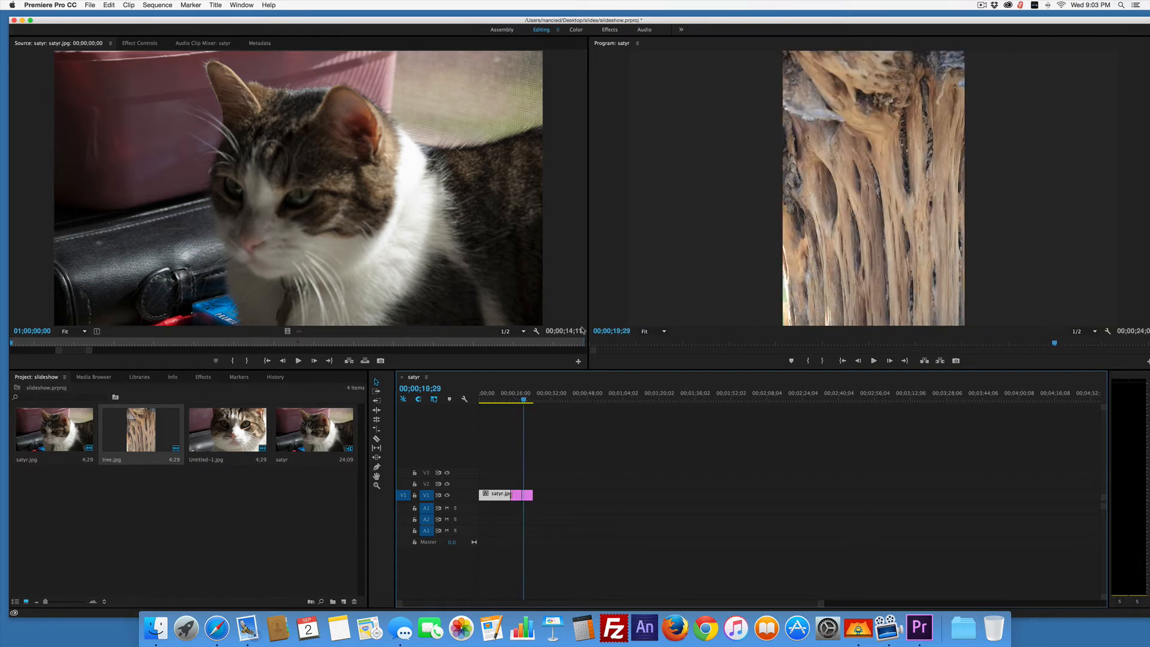
{"action": "left_click_drag", "start_coordinate": [525, 405], "coordinate": [462, 400]}
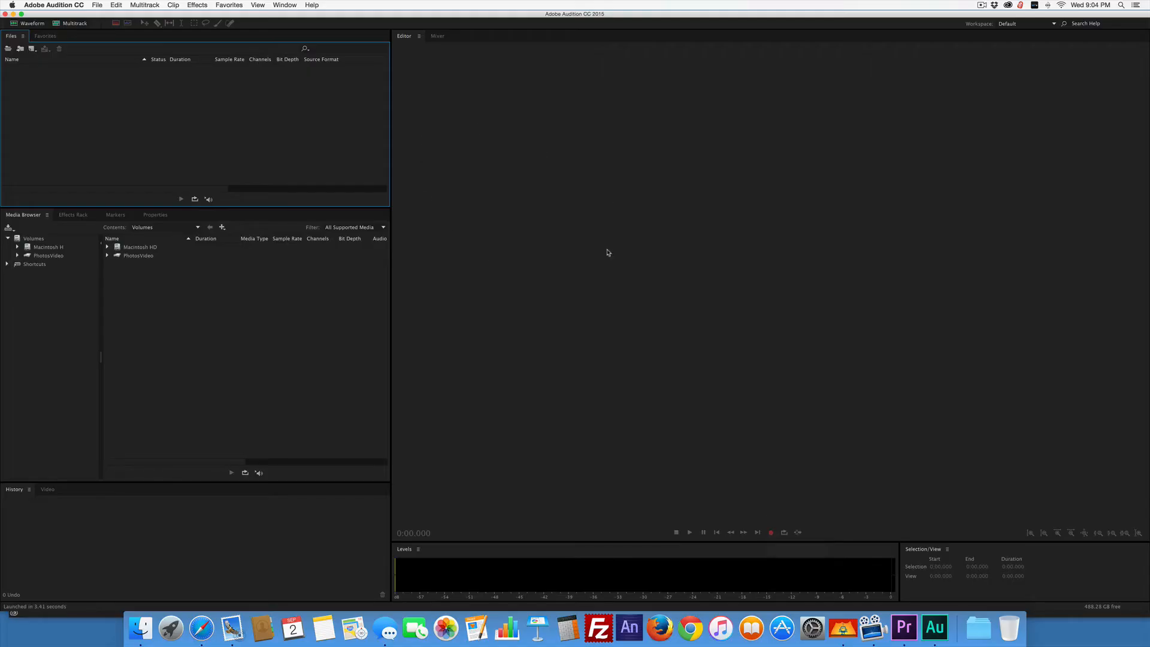
Switch to Adobe Audition and create a new audio file named vo1.
{"action": "left_click", "coordinate": [98, 5]}
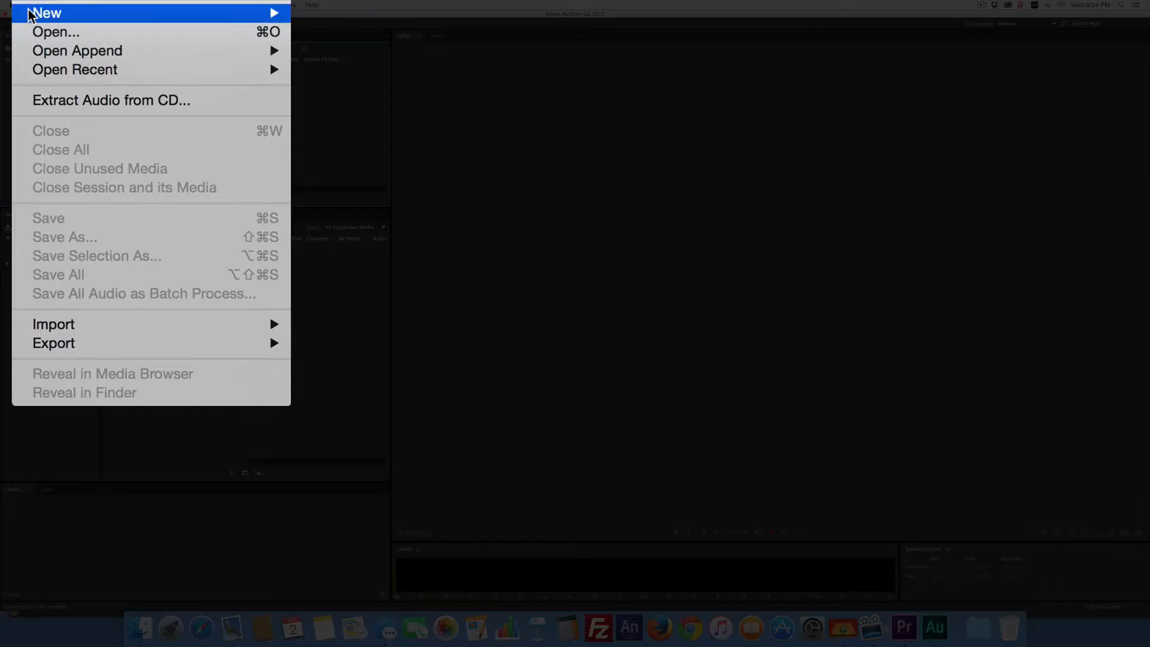
{"action": "mouse_move", "coordinate": [105, 15]}
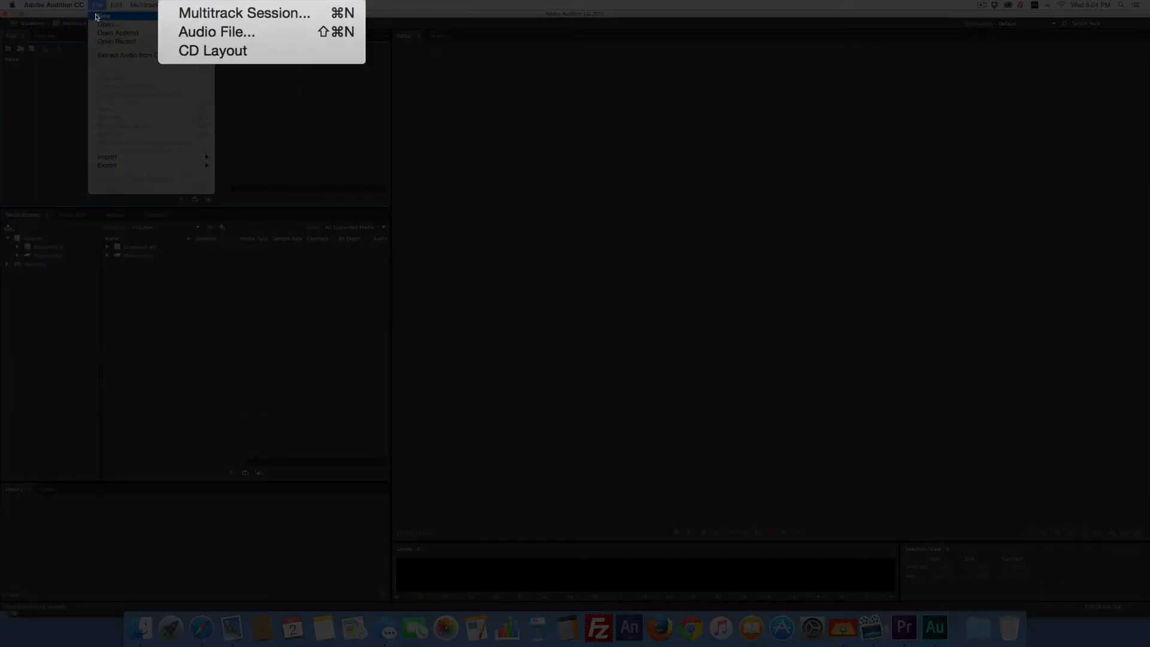
{"action": "left_click", "coordinate": [185, 30]}
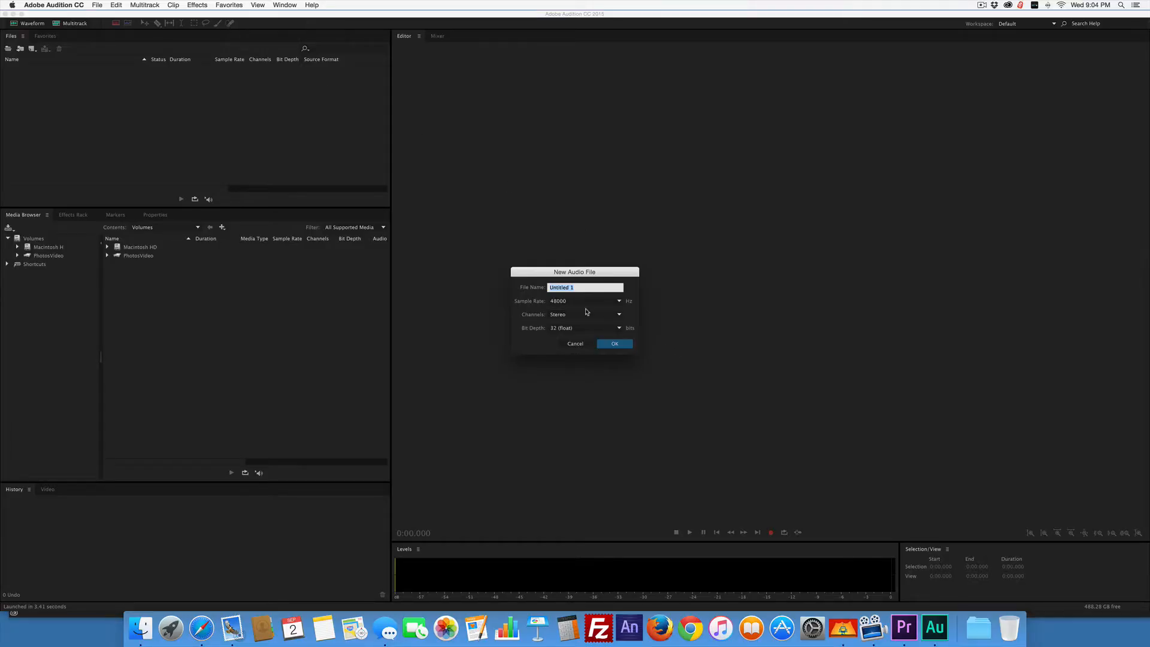
{"action": "type", "text": "vo1"}
{"action": "left_click", "coordinate": [614, 343]}
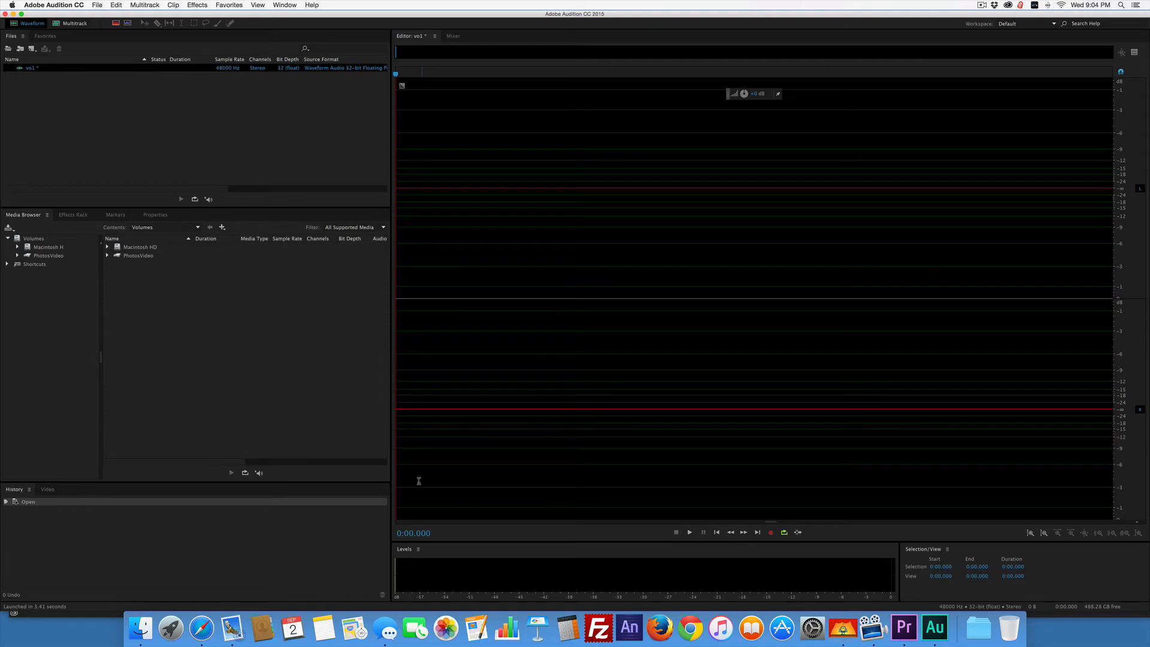
Check the default input, output and sample rate in the Audio Hardware preferences.
{"action": "left_click", "coordinate": [49, 5]}
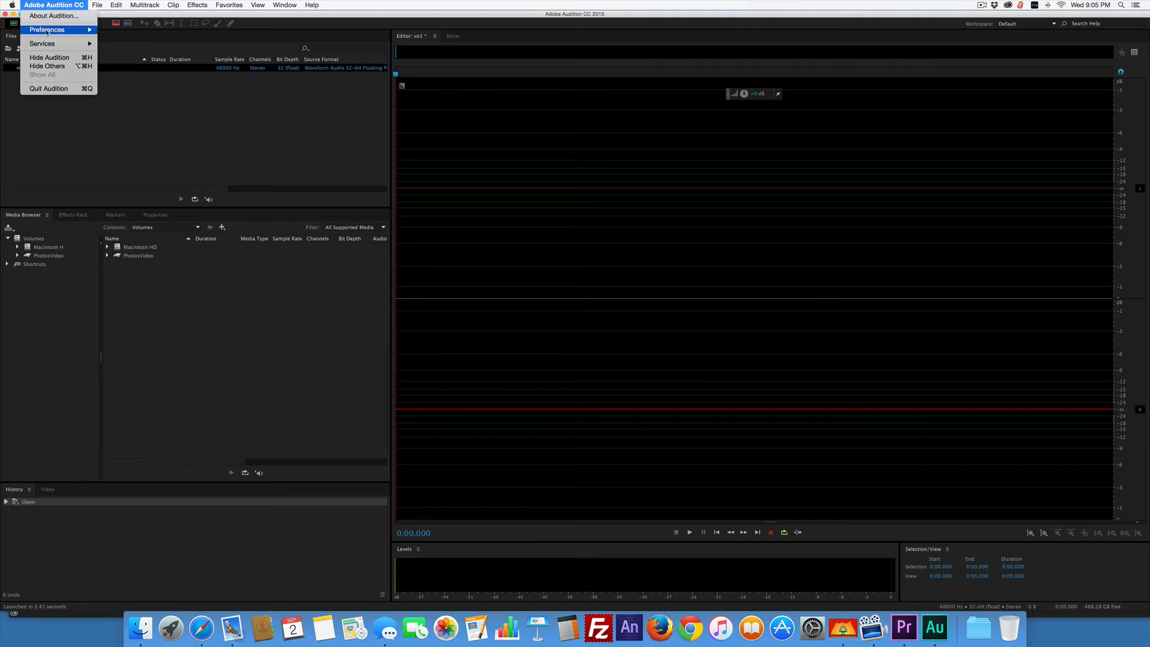
{"action": "mouse_move", "coordinate": [46, 34]}
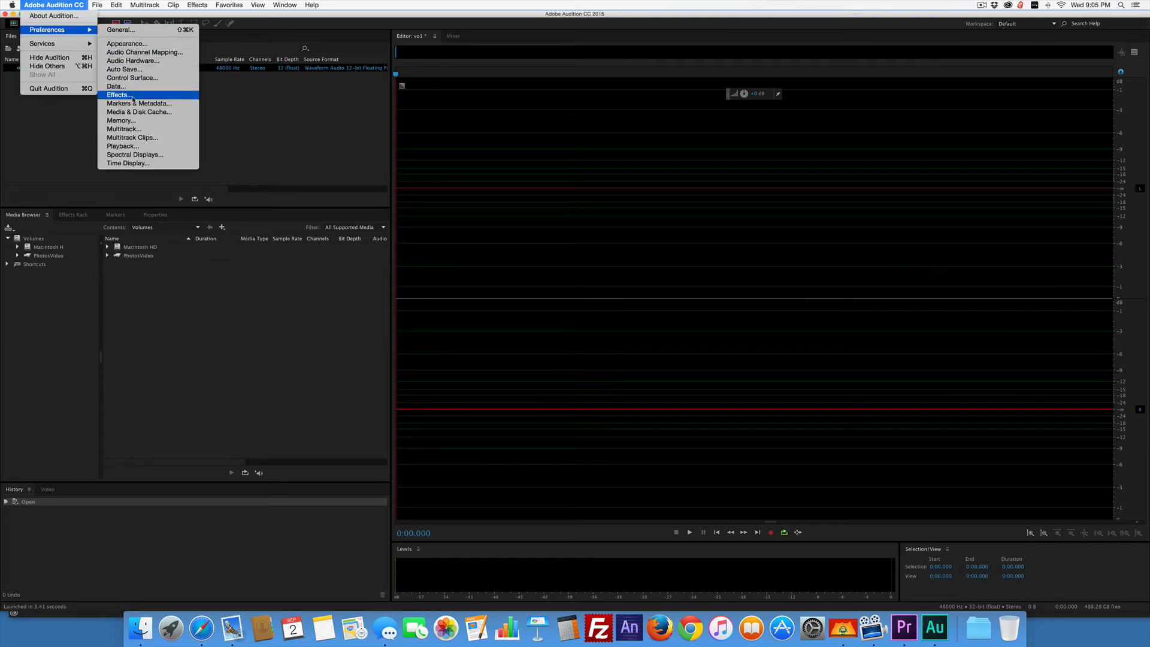
{"action": "left_click", "coordinate": [133, 61]}
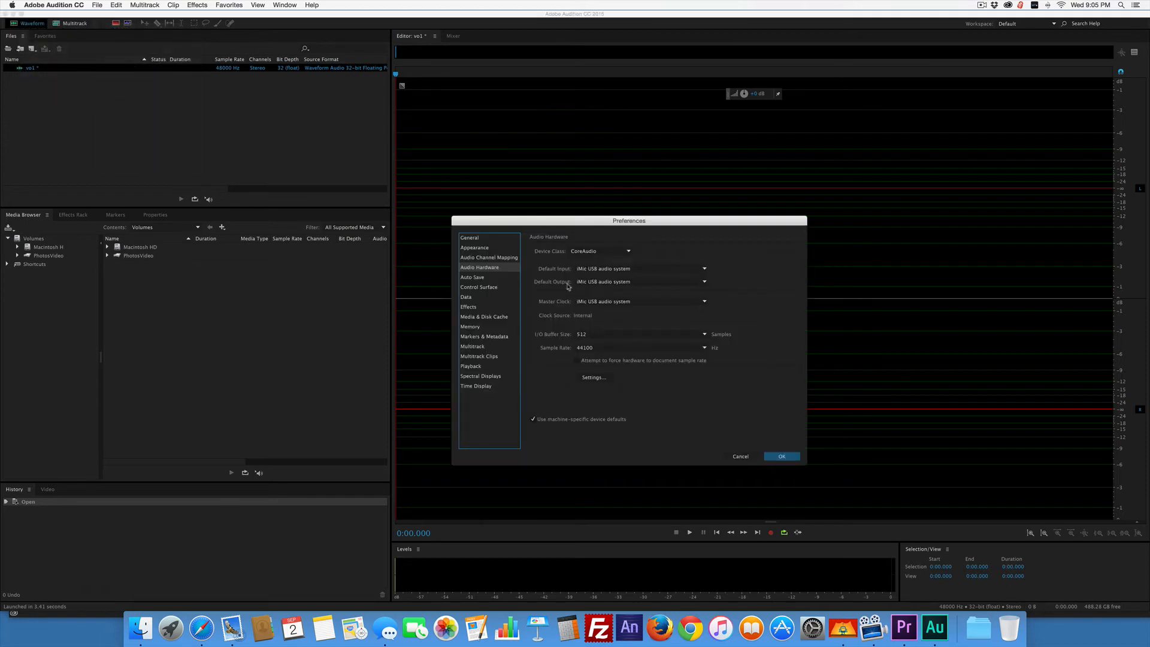
{"action": "left_click", "coordinate": [787, 457]}
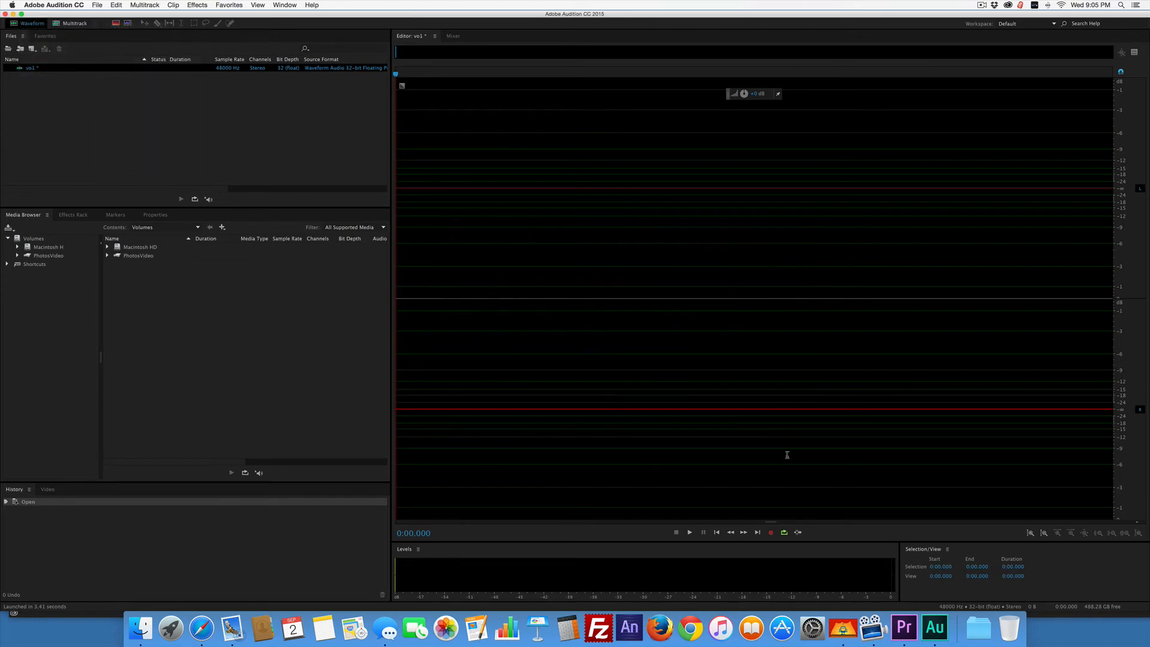
Record a voice-over of about 10 seconds into vo1 and play back its beginning.
{"action": "left_click", "coordinate": [771, 532]}
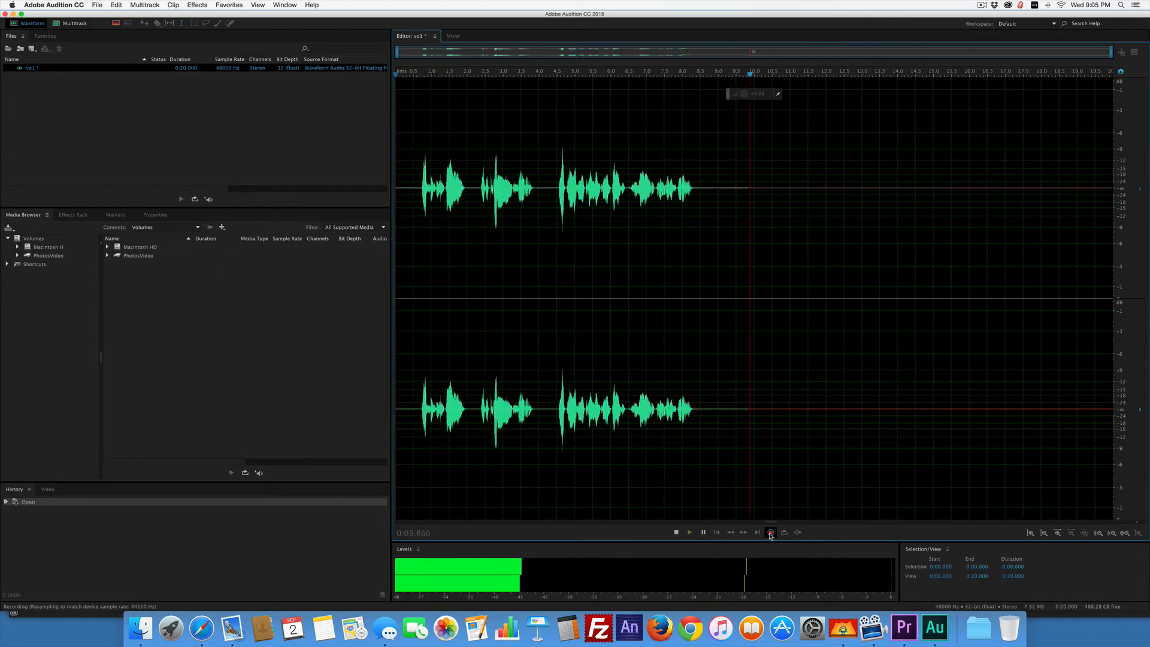
{"action": "left_click", "coordinate": [770, 533]}
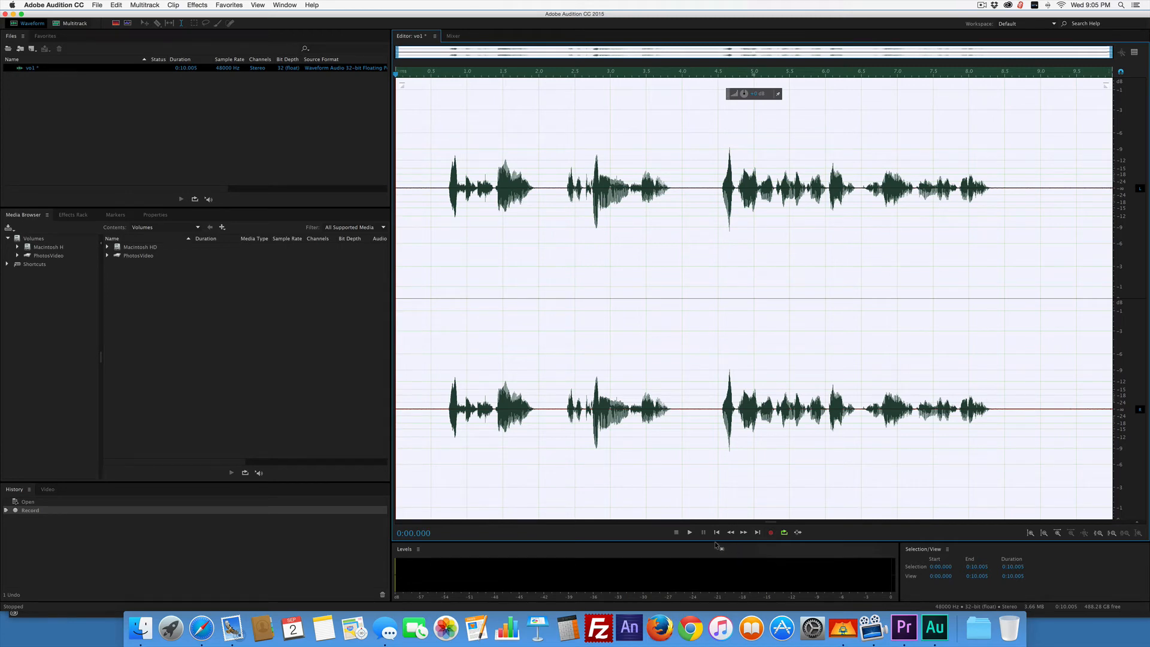
{"action": "key", "text": "space"}
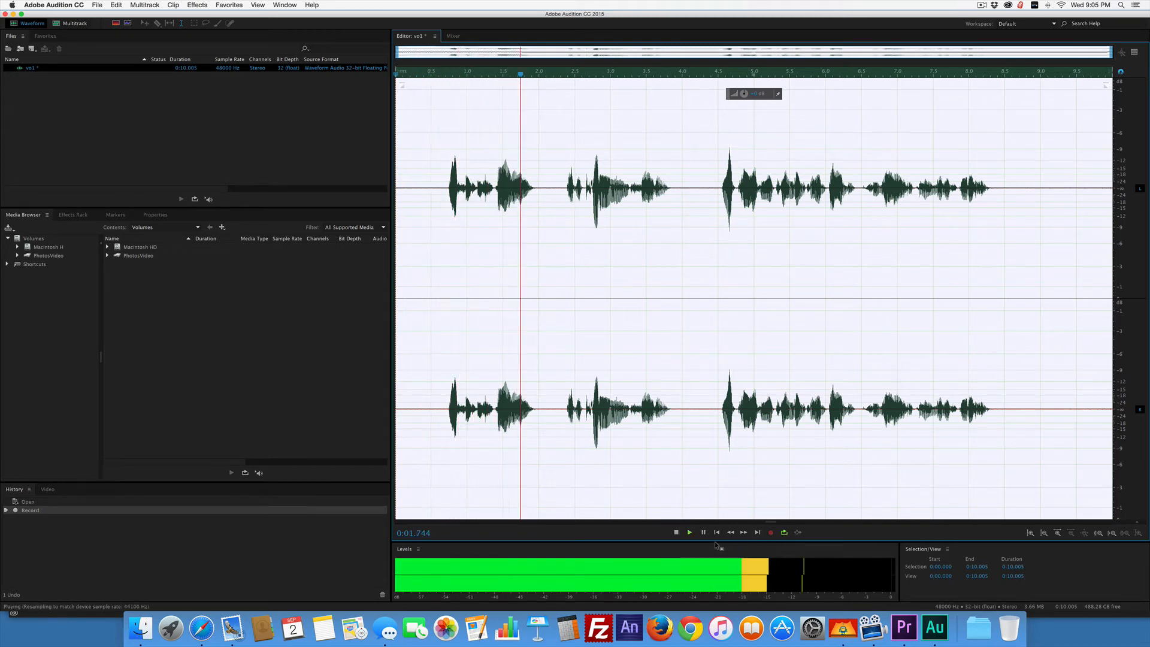
{"action": "key", "text": "space"}
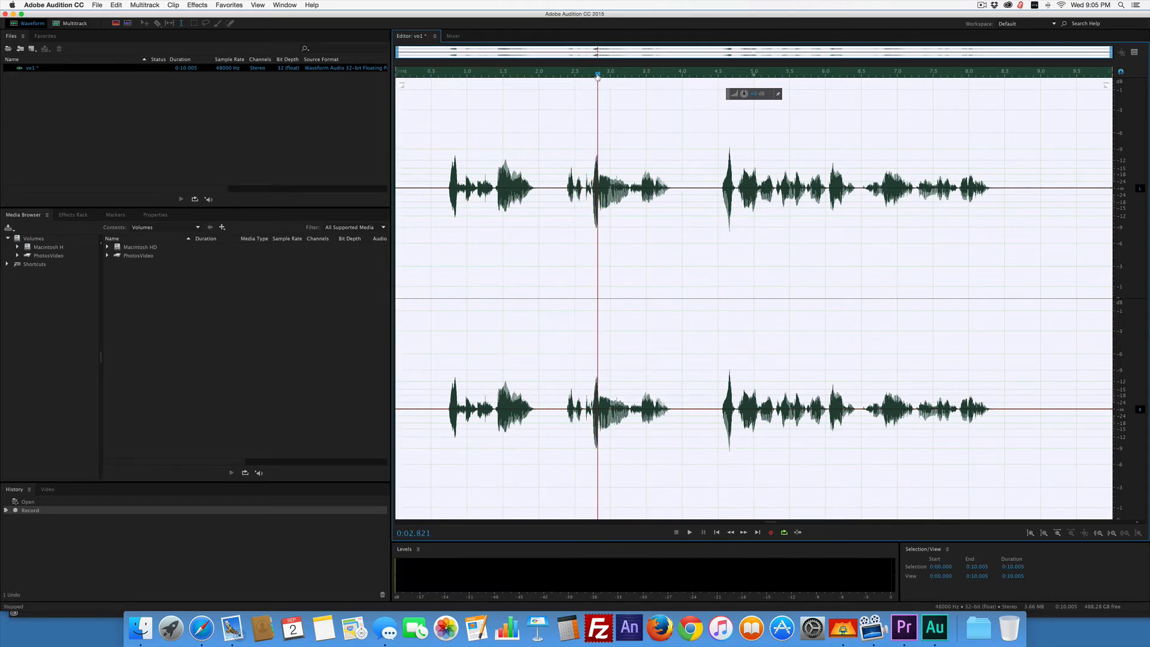
{"action": "left_click_drag", "start_coordinate": [598, 75], "coordinate": [372, 89]}
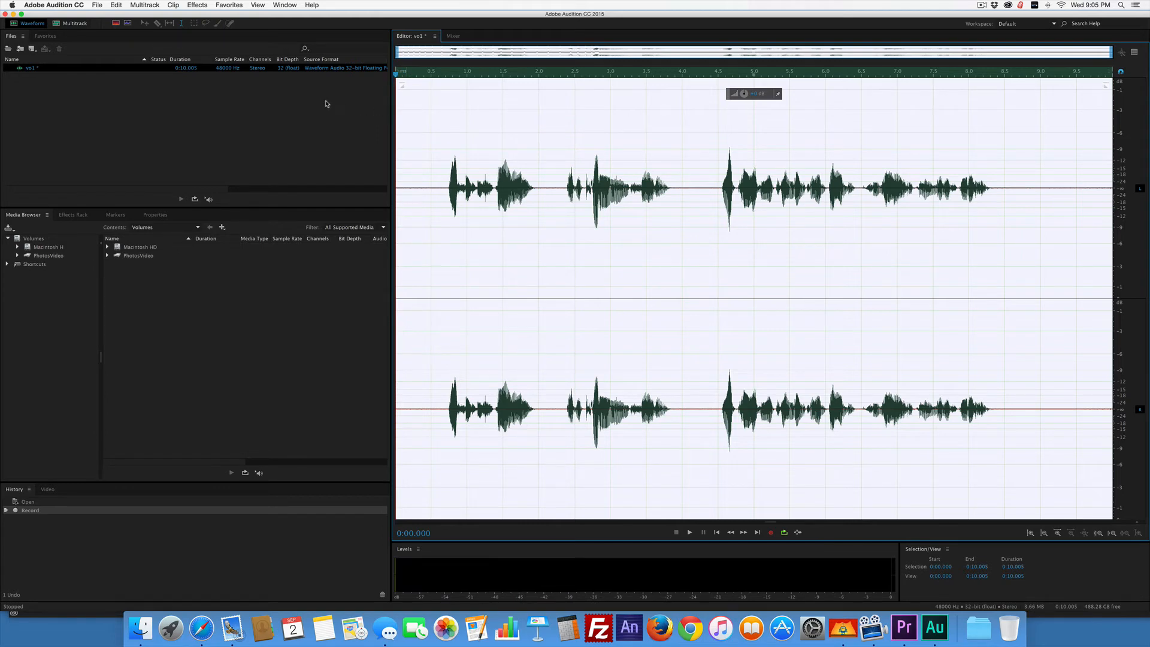
Delete about 0.36 seconds of silence starting at 0:04.150 in the vo1 waveform and play back the audio from the cut.
{"action": "left_click", "coordinate": [461, 195]}
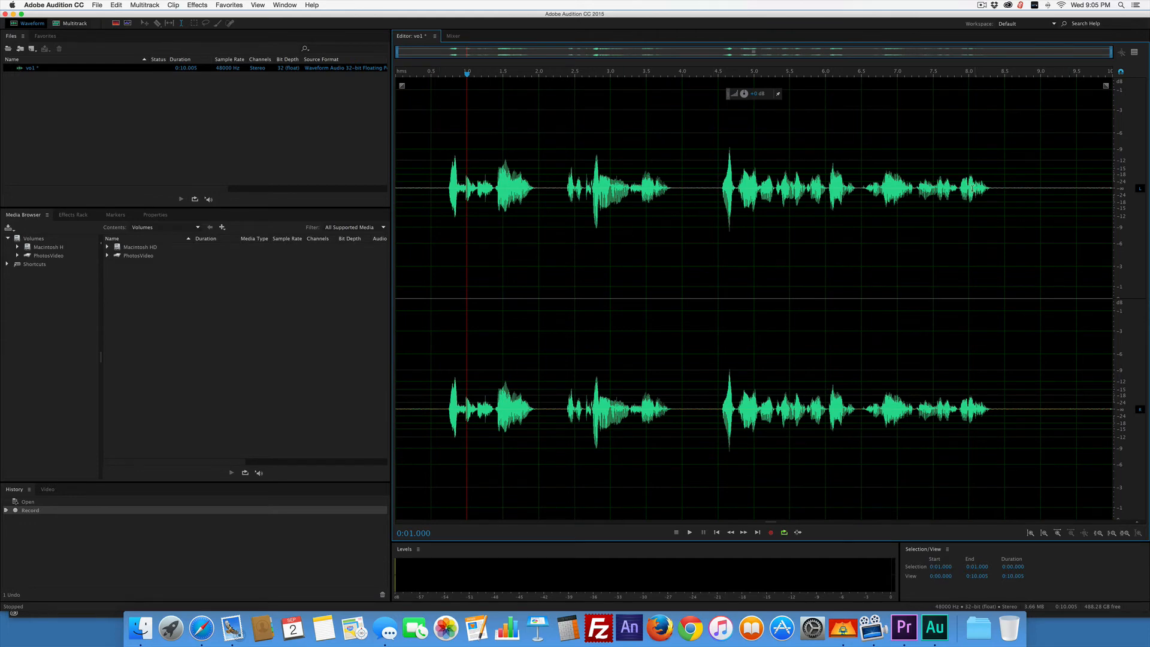
{"action": "key", "text": "space"}
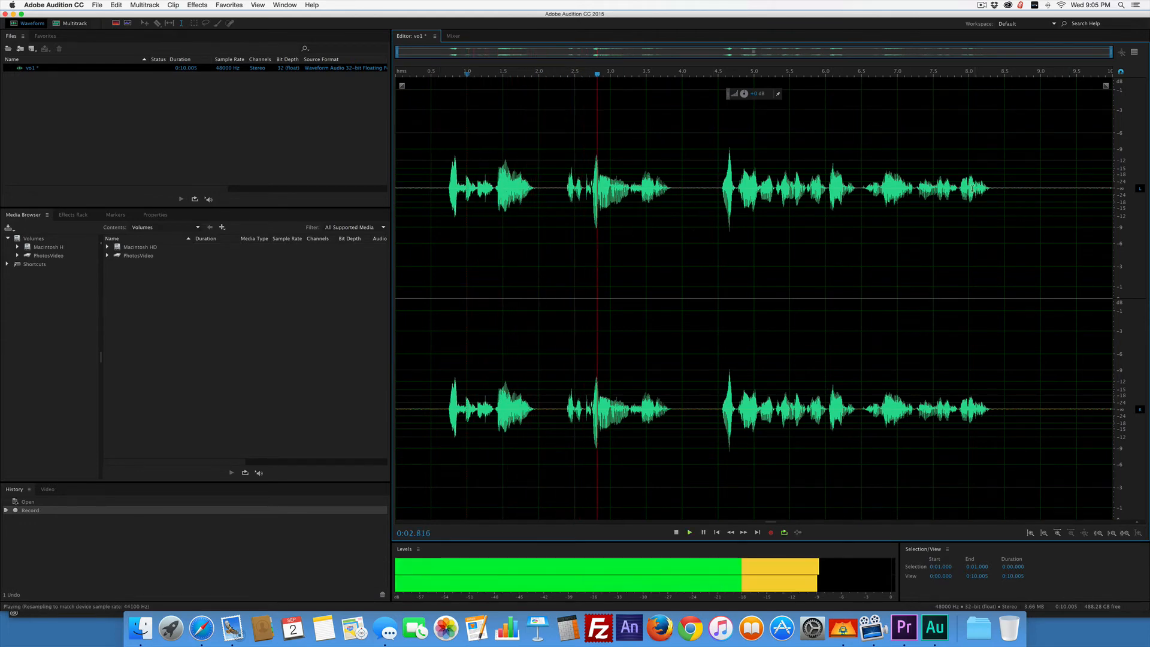
{"action": "key", "text": "space"}
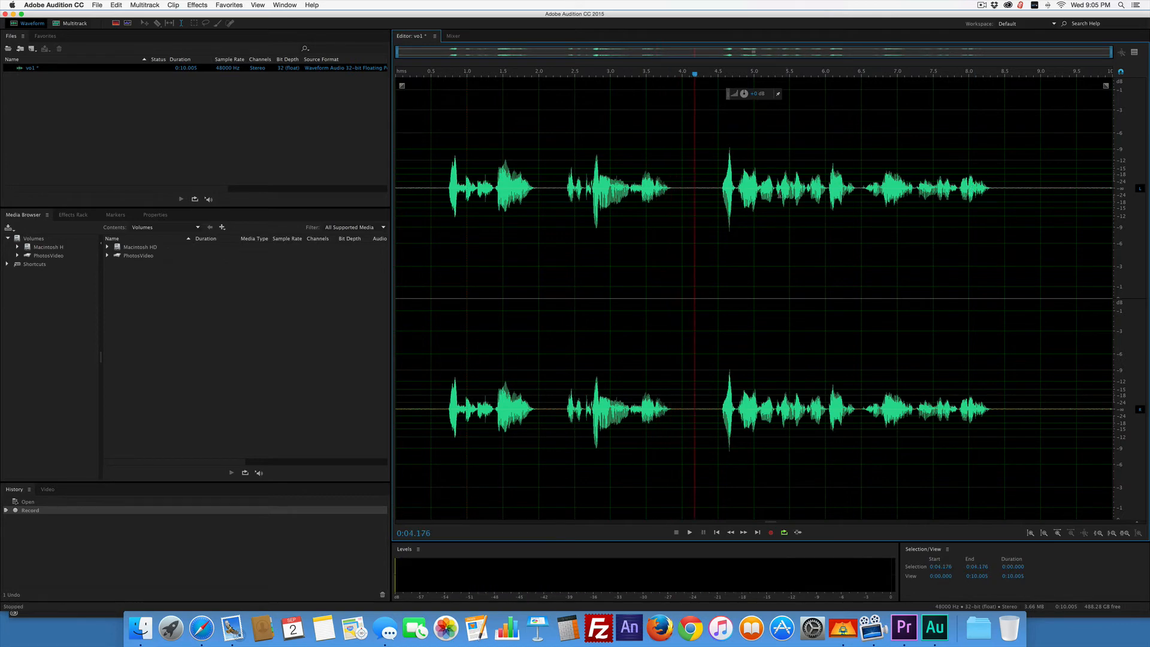
{"action": "left_click_drag", "start_coordinate": [693, 190], "coordinate": [711, 191]}
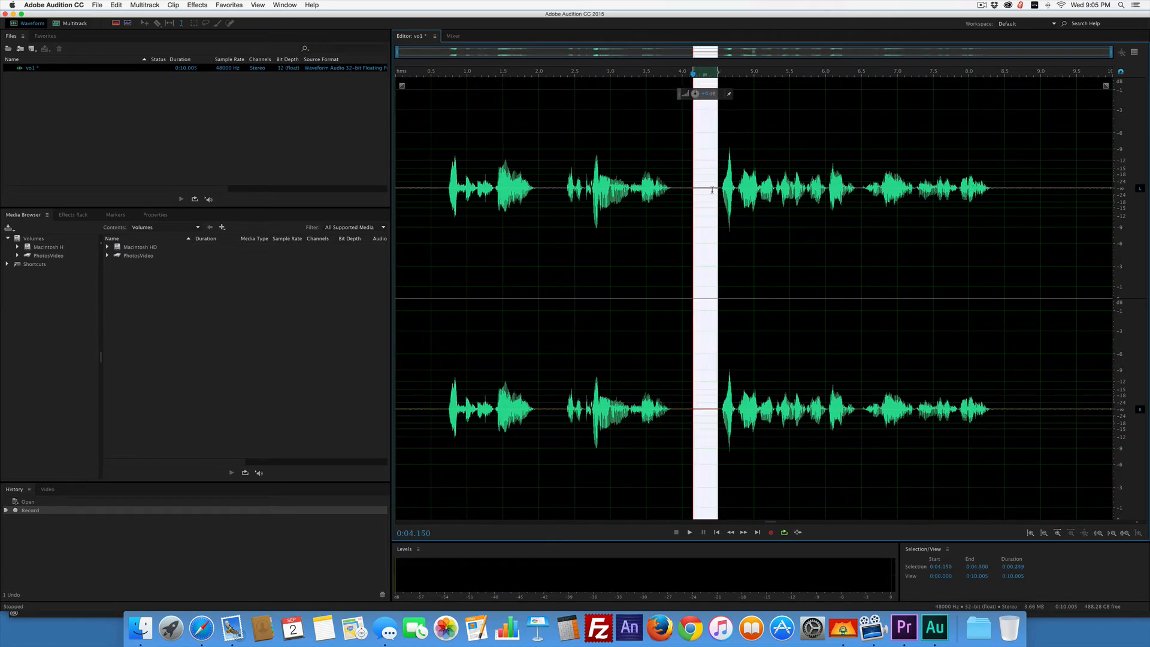
{"action": "key", "text": "Delete"}
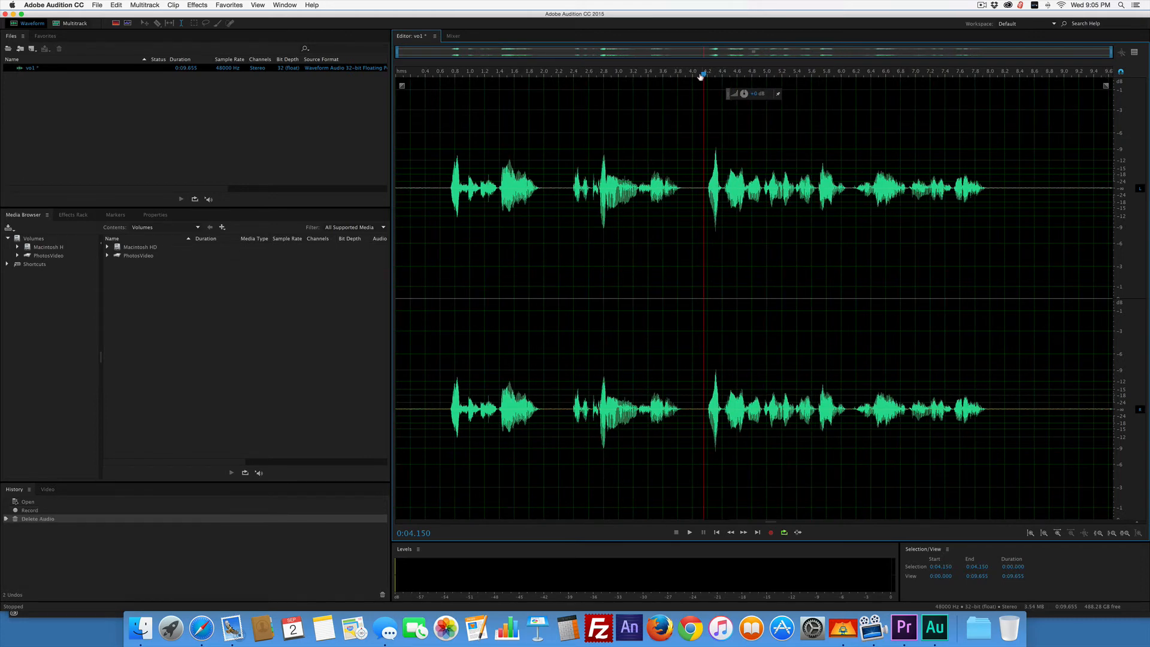
{"action": "key", "text": "space"}
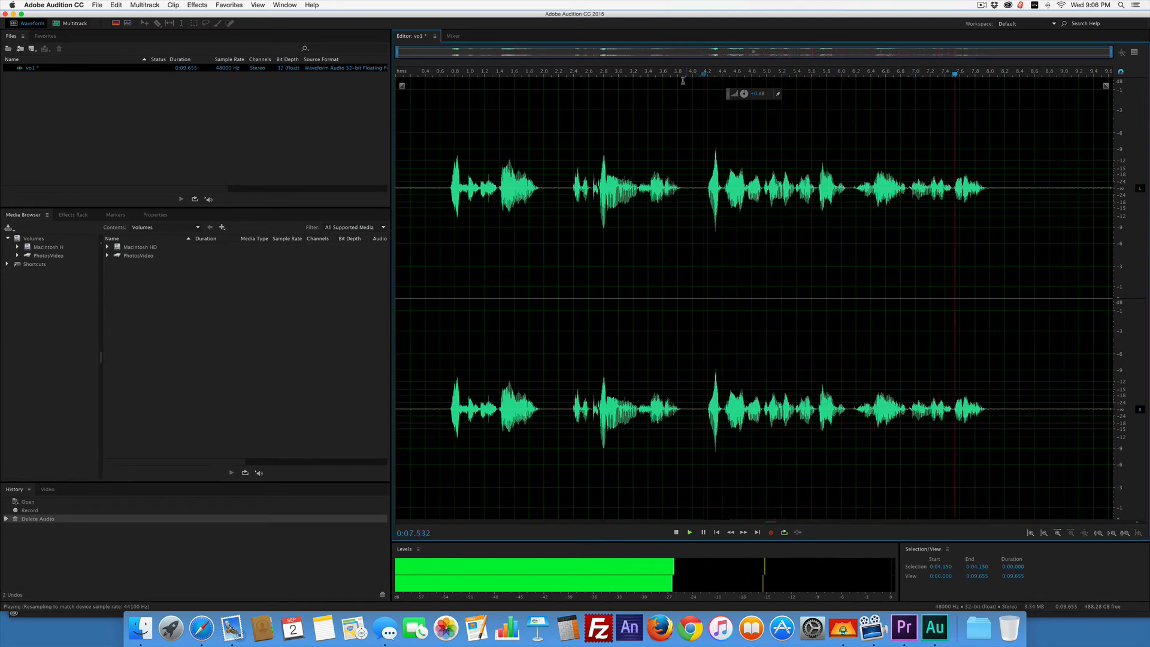
{"action": "key", "text": "space"}
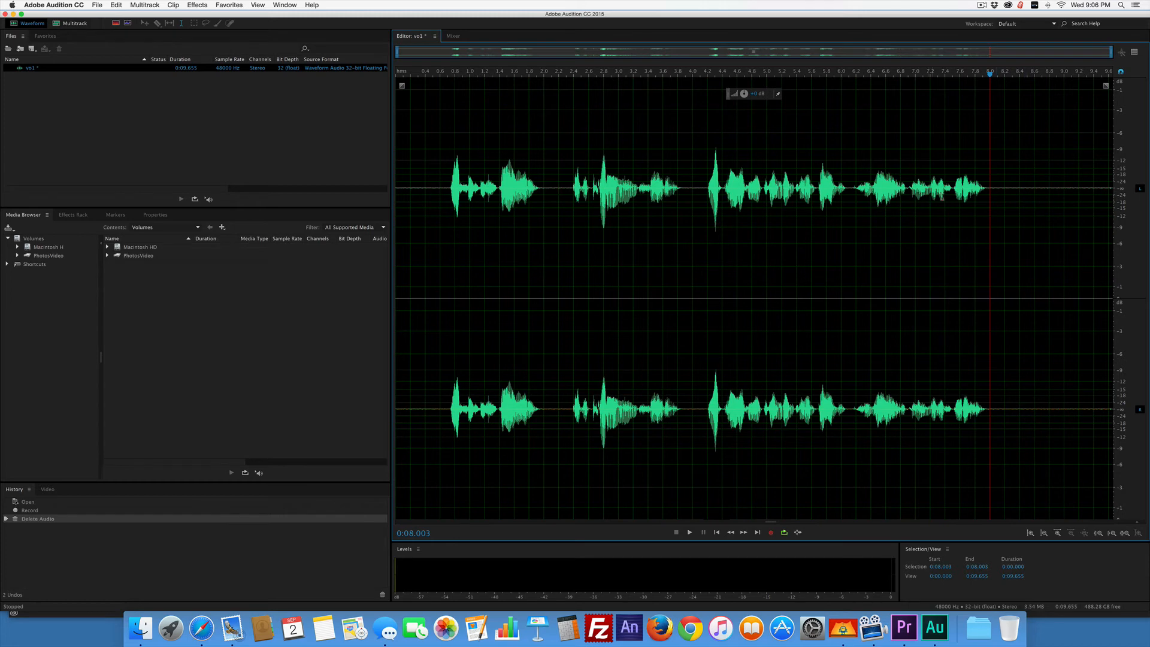
Select the spoken part of the vo1 waveform and save the file as vo1.aif in AIFF format in the slides folder.
{"action": "left_click_drag", "start_coordinate": [984, 198], "coordinate": [304, 233]}
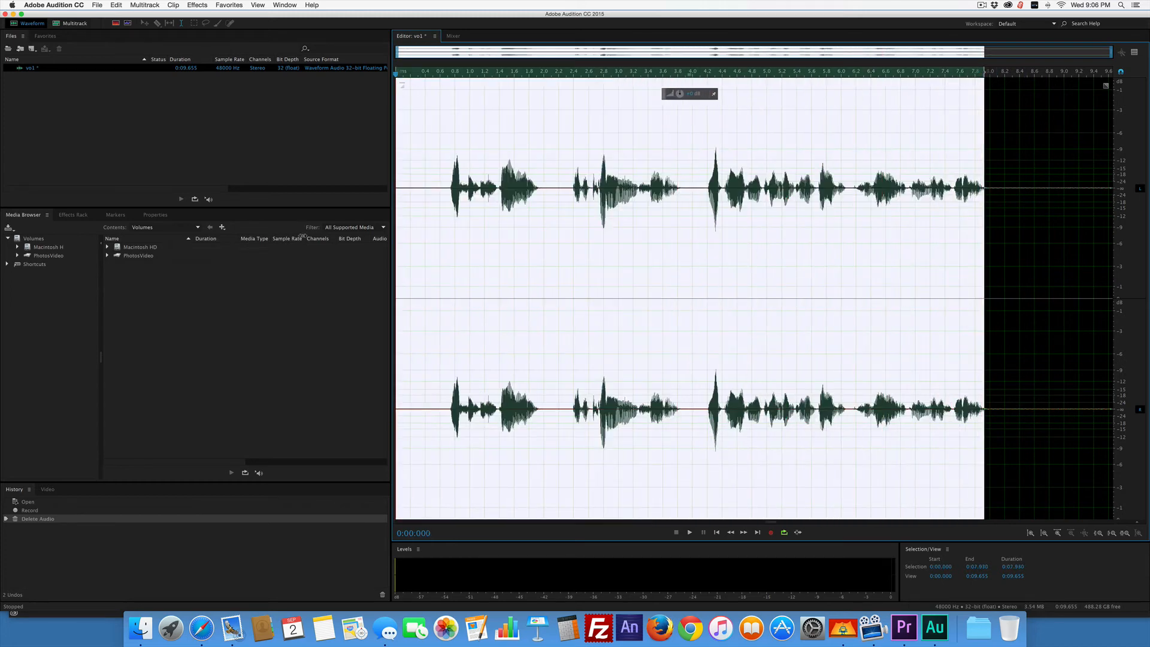
{"action": "left_click", "coordinate": [97, 5]}
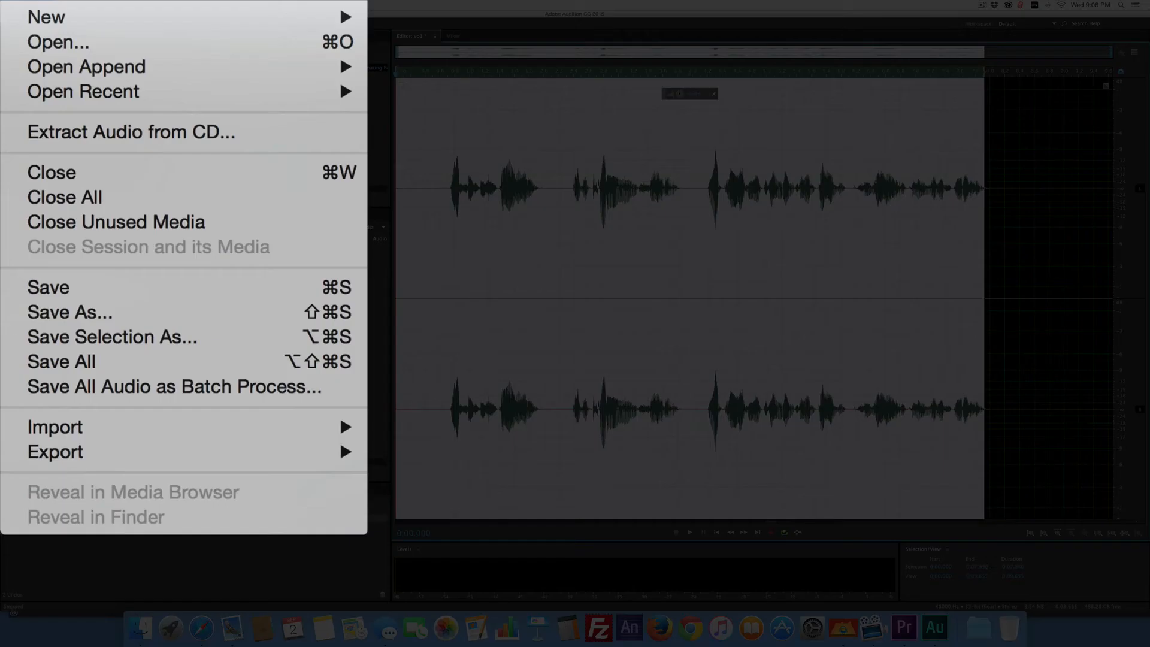
{"action": "left_click", "coordinate": [32, 293]}
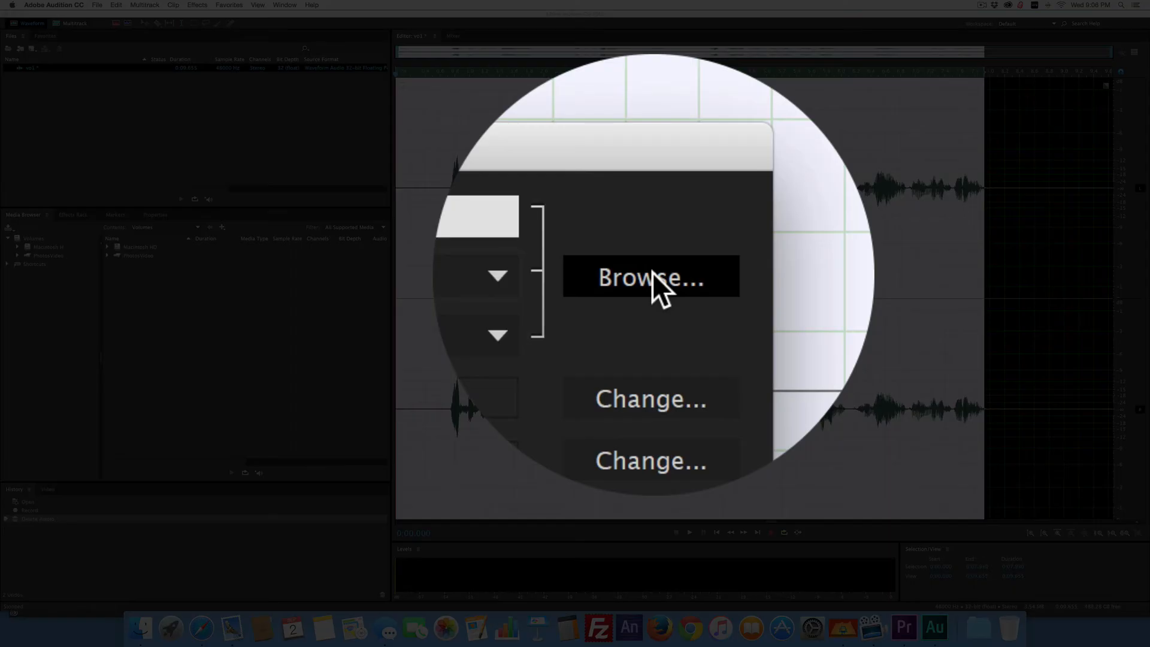
{"action": "left_click", "coordinate": [656, 276]}
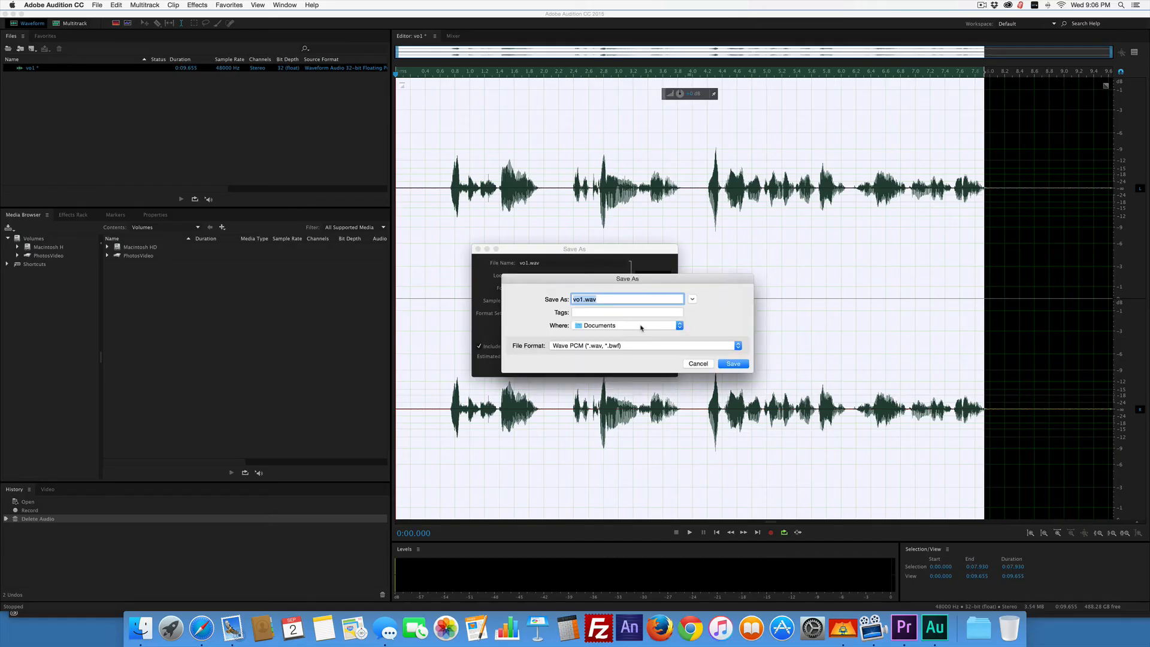
{"action": "left_click", "coordinate": [641, 327]}
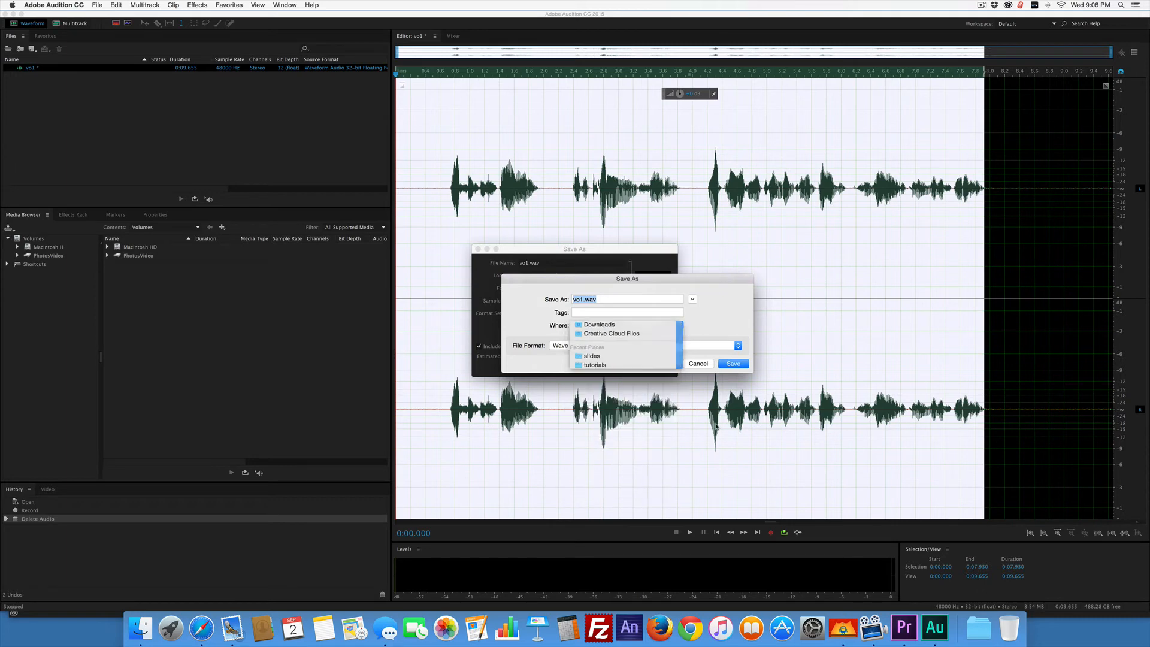
{"action": "left_click", "coordinate": [591, 356]}
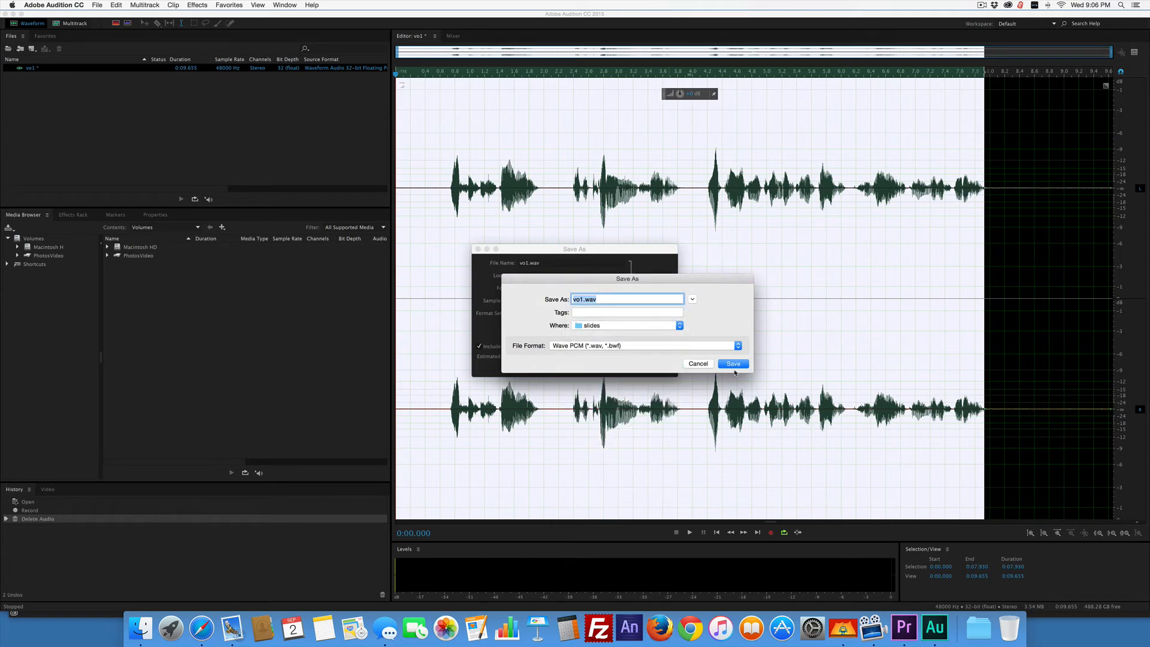
{"action": "left_click", "coordinate": [627, 349]}
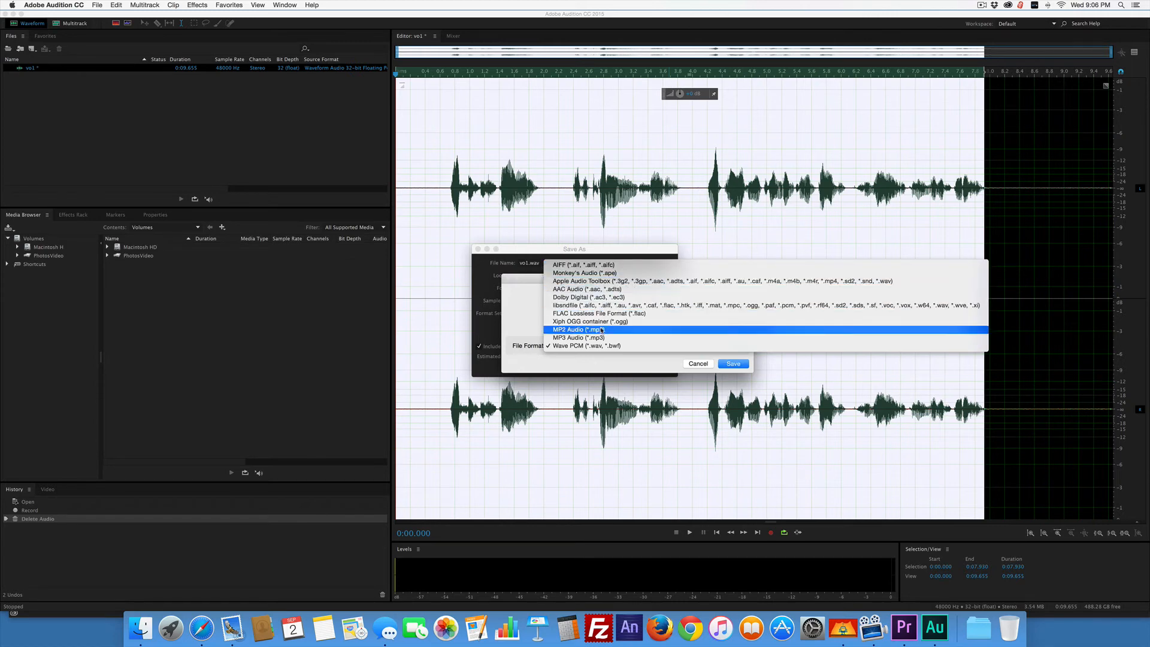
{"action": "left_click", "coordinate": [580, 266]}
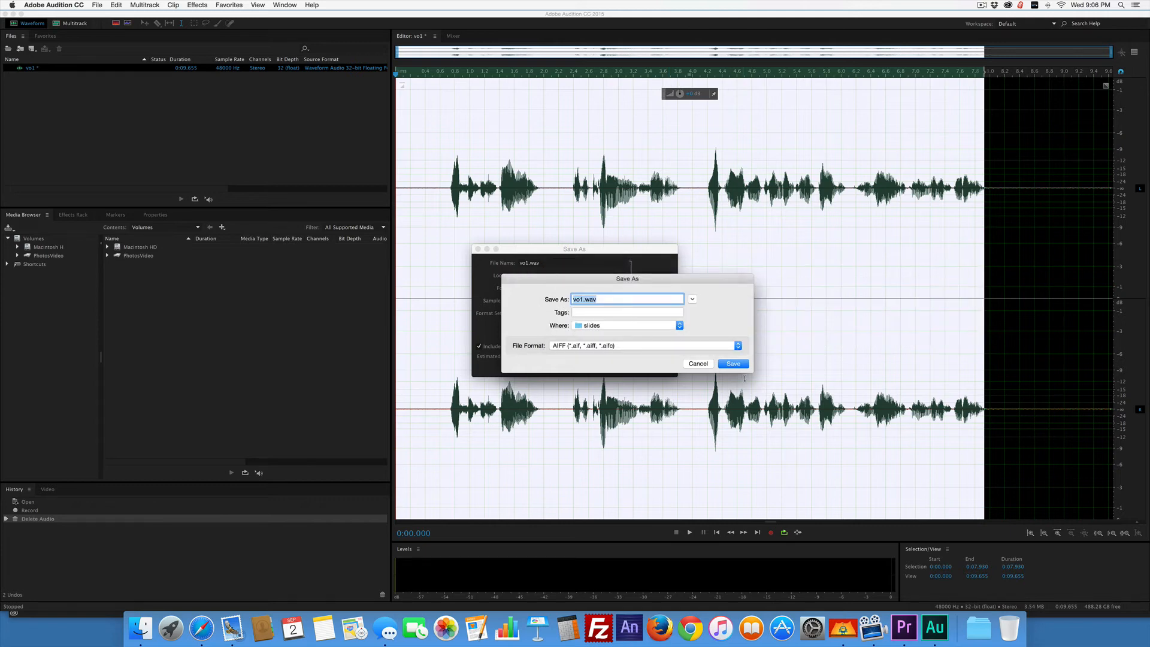
{"action": "left_click", "coordinate": [733, 363]}
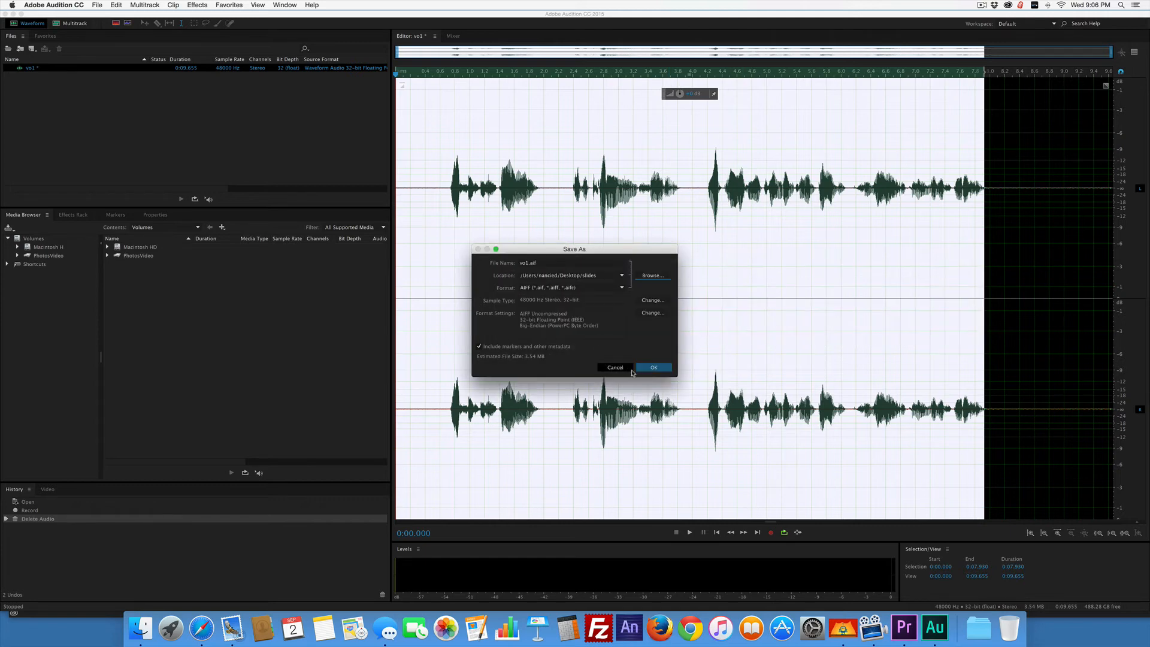
{"action": "left_click", "coordinate": [648, 368]}
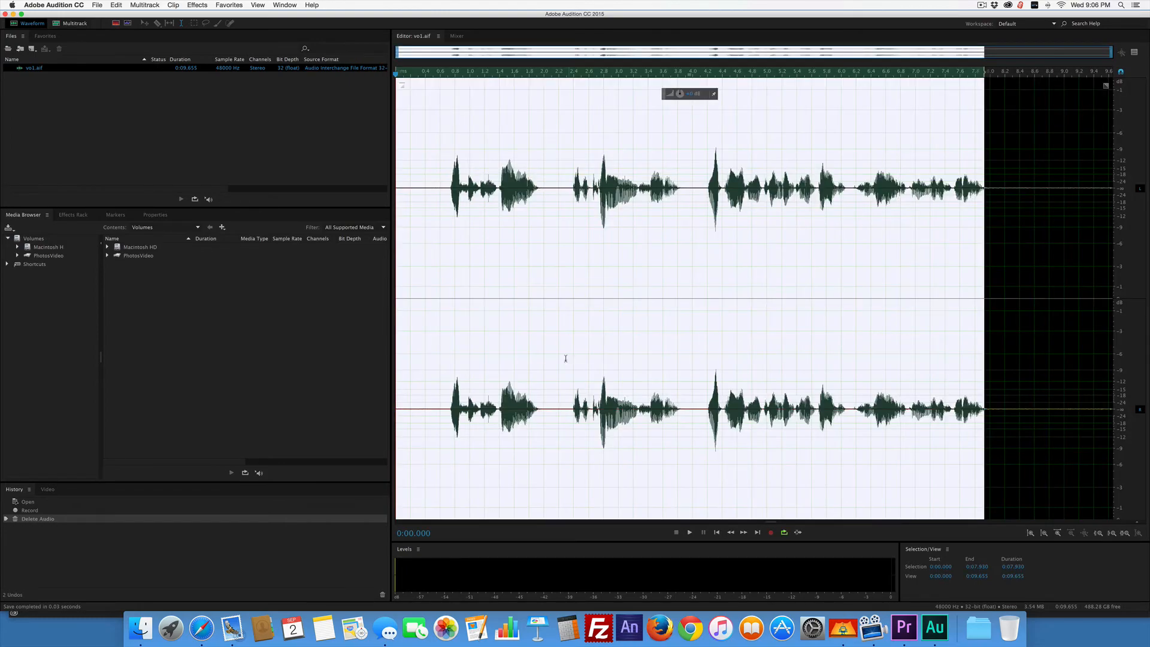
Minimize the open application windows and check the contents of the Desktop's slides folder in Finder.
{"action": "left_click", "coordinate": [14, 13]}
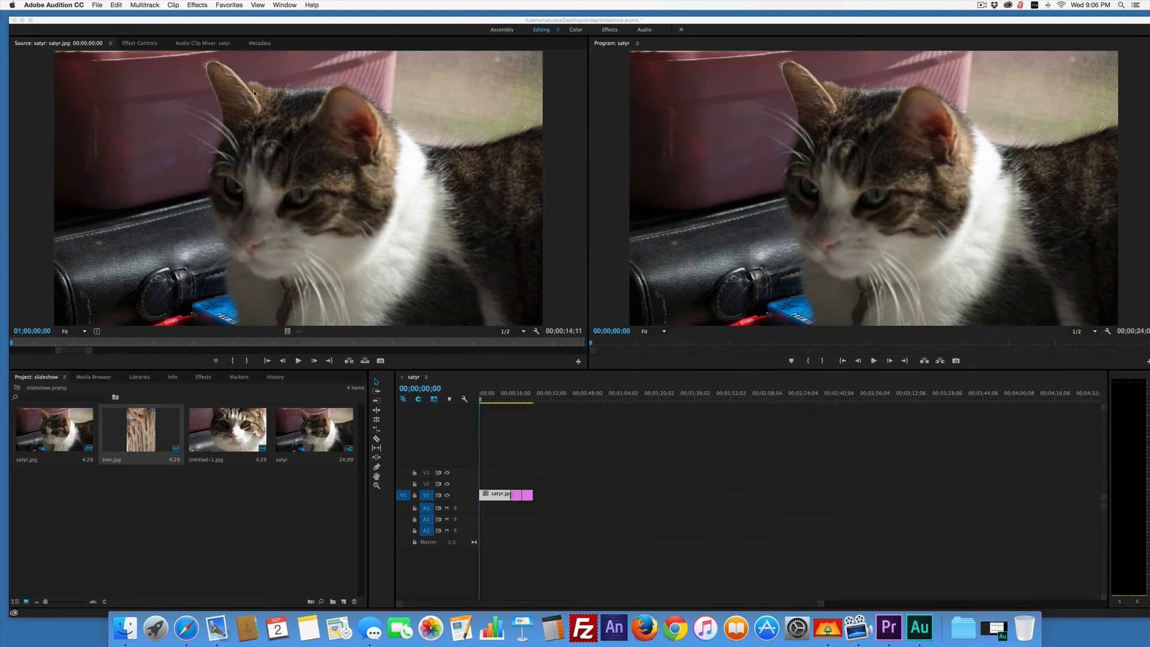
{"action": "left_click", "coordinate": [21, 21]}
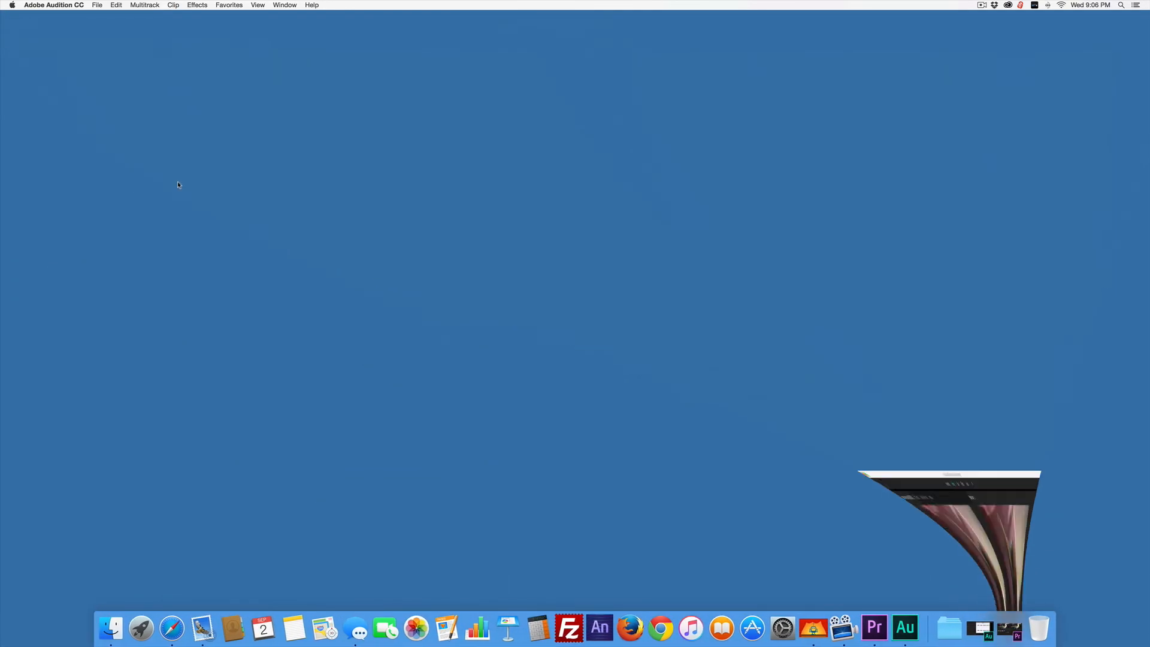
{"action": "left_click", "coordinate": [109, 628]}
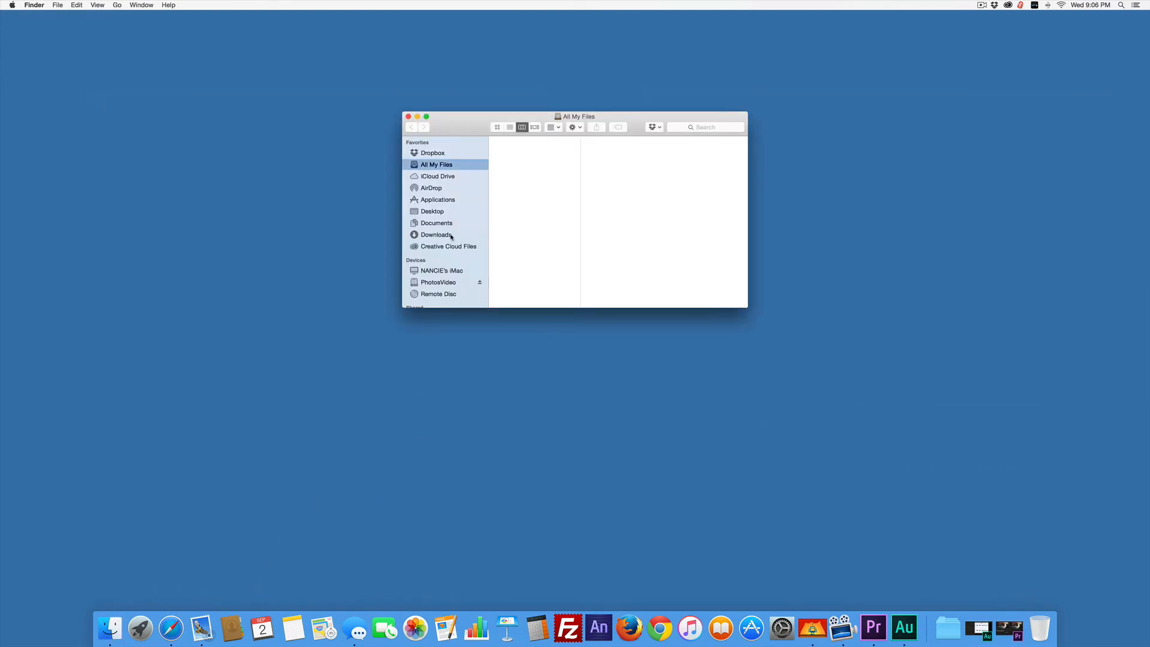
{"action": "scroll", "coordinate": [446, 228], "scroll_direction": "down", "scroll_amount": 5}
{"action": "scroll", "coordinate": [442, 220], "scroll_direction": "up", "scroll_amount": 2}
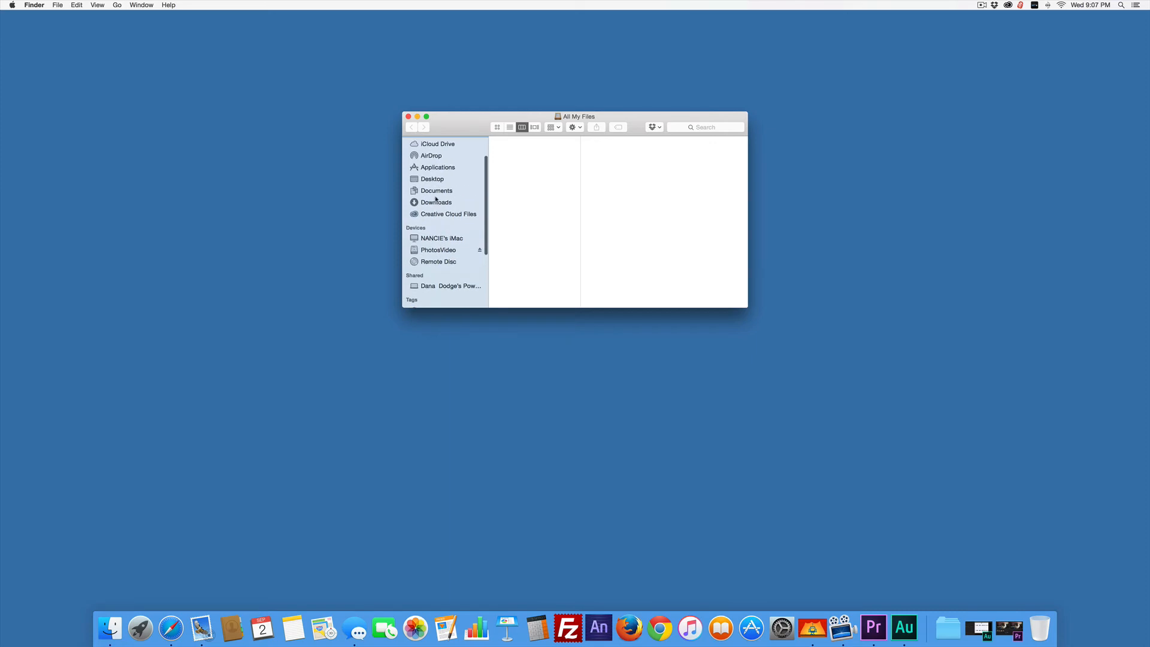
{"action": "left_click", "coordinate": [427, 182]}
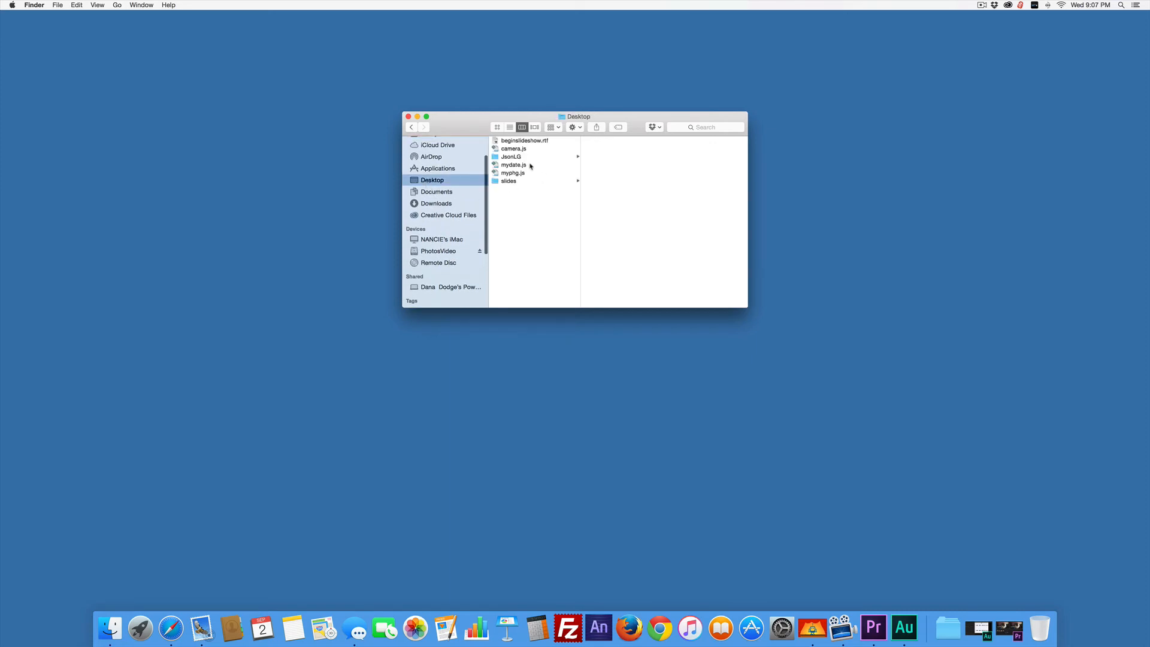
{"action": "left_click", "coordinate": [508, 181]}
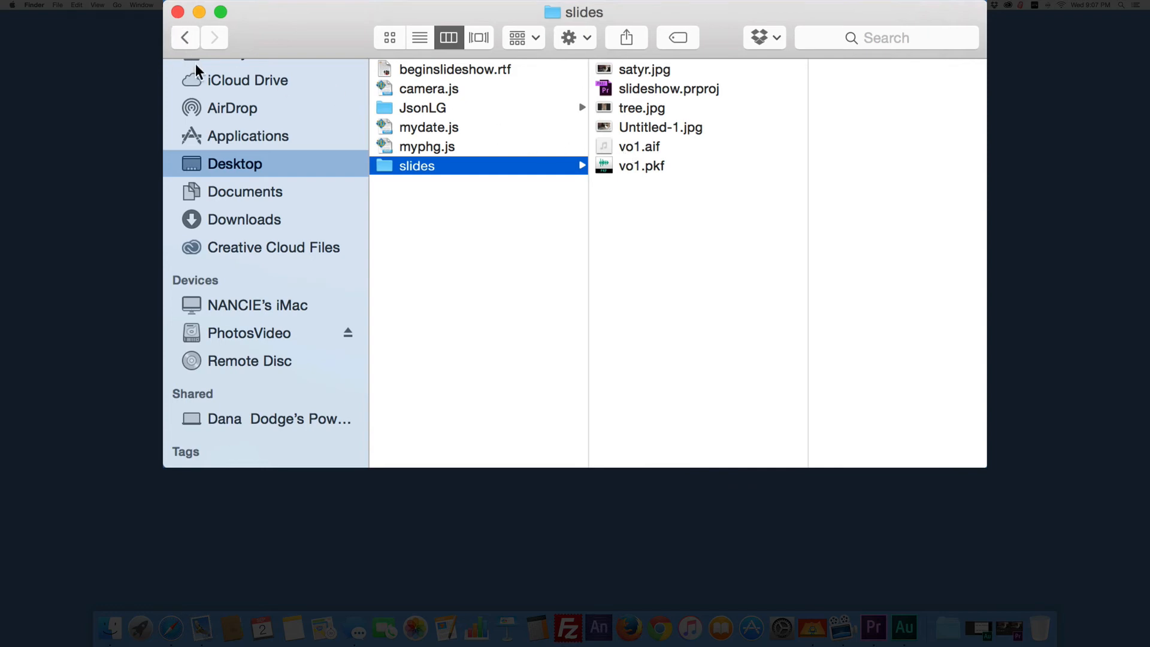
{"action": "left_click", "coordinate": [177, 12]}
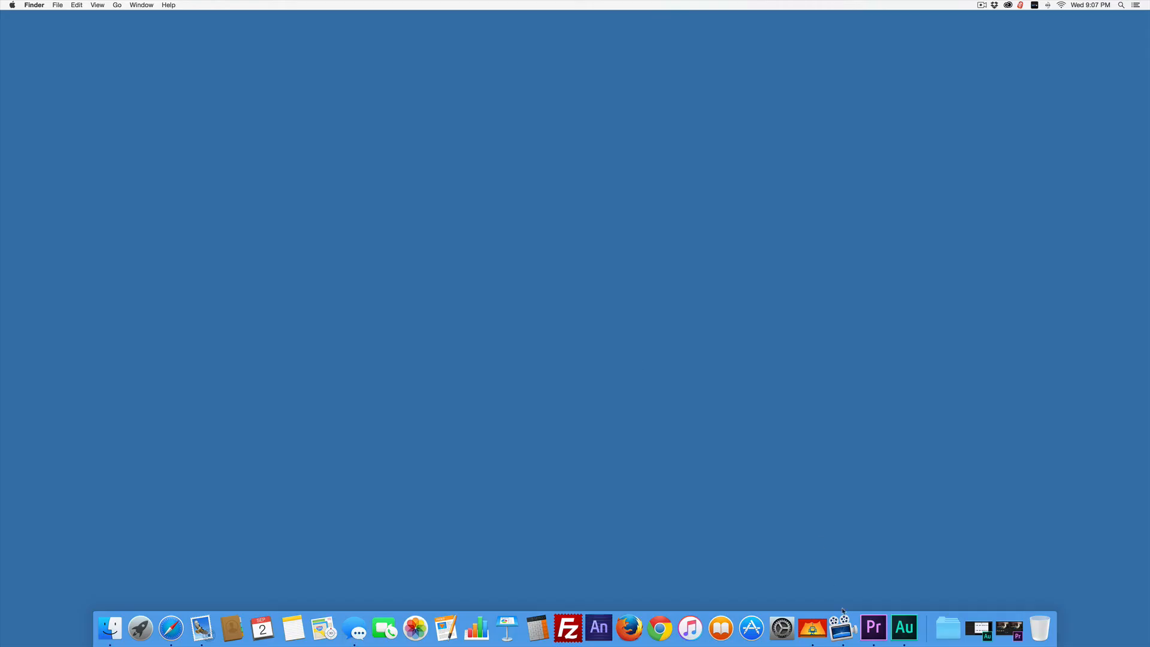
Switch to Premiere Pro and import vo1.aif from the slides folder into the slideshow project.
{"action": "left_click", "coordinate": [873, 627]}
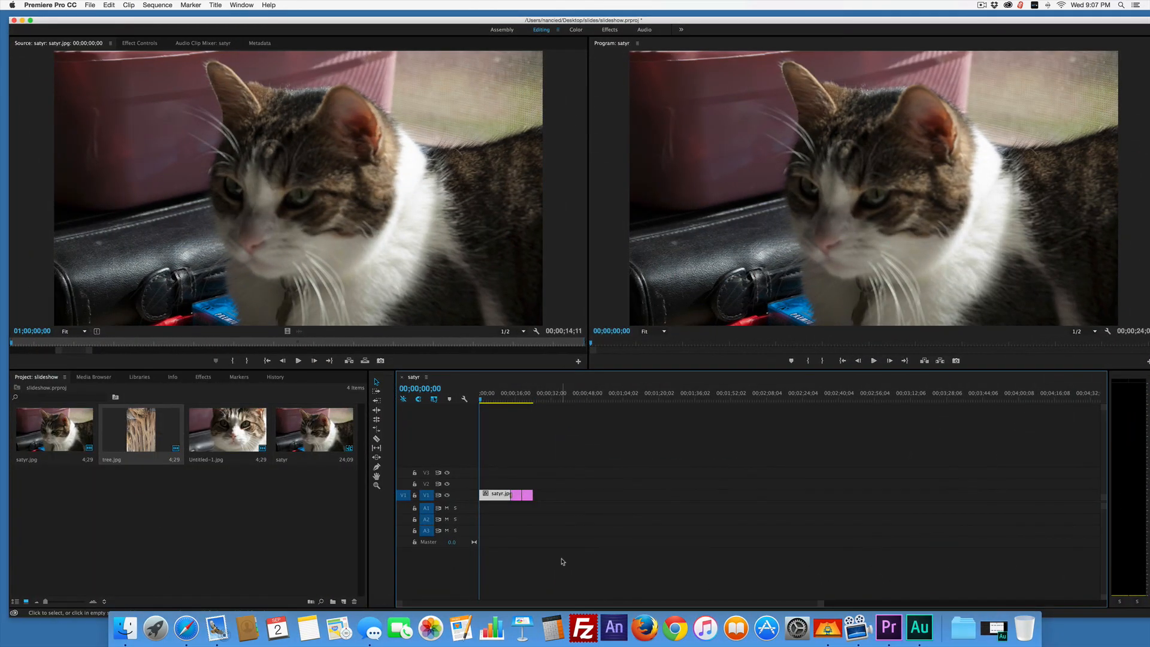
{"action": "left_click", "coordinate": [306, 532]}
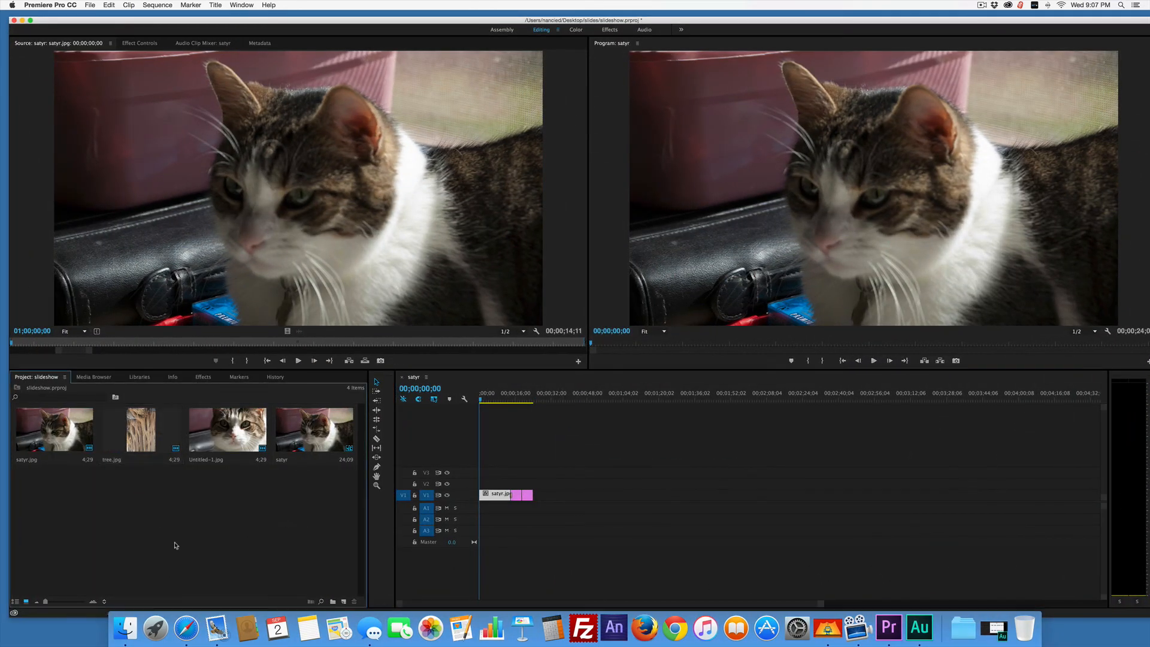
{"action": "left_click", "coordinate": [89, 86]}
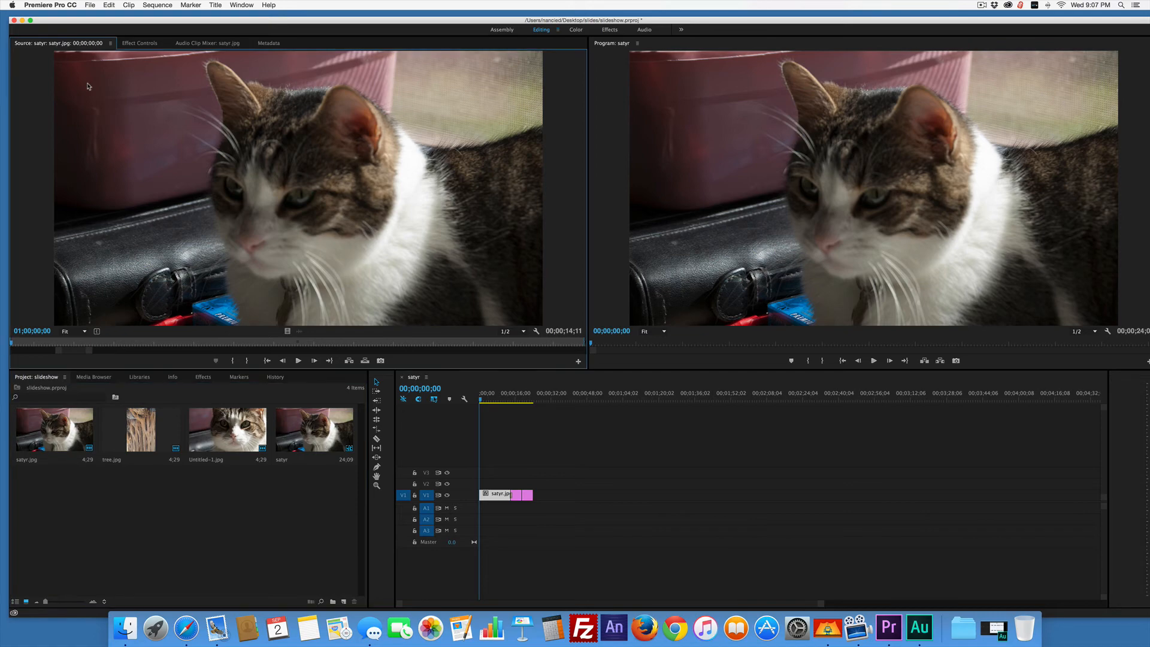
{"action": "left_click", "coordinate": [90, 4]}
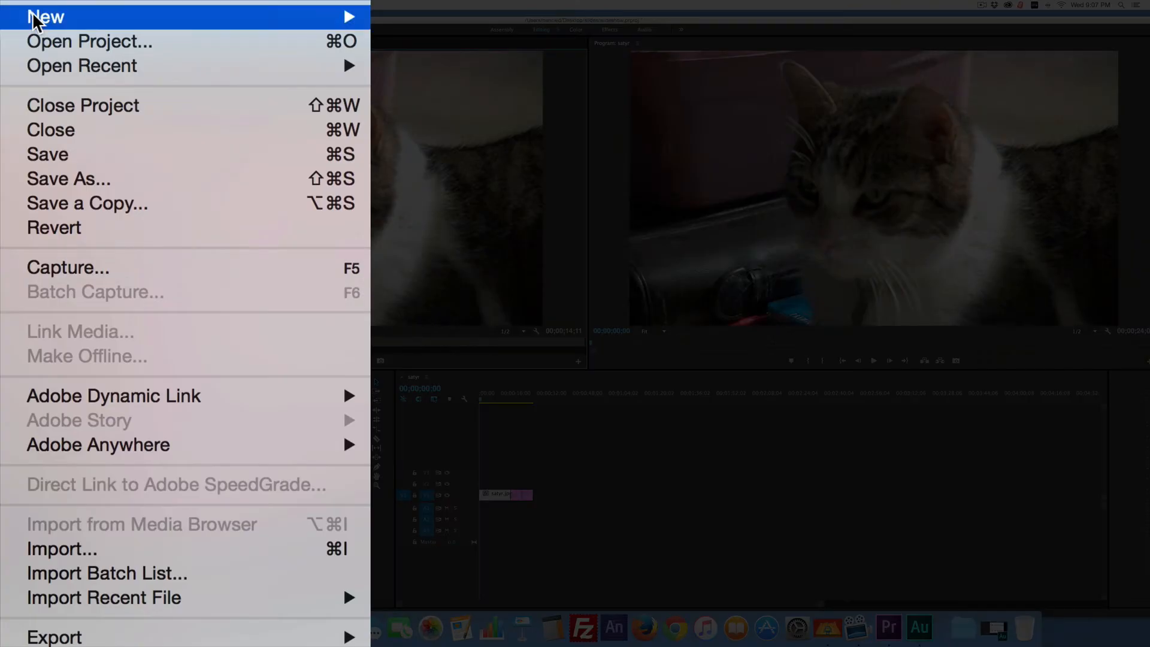
{"action": "left_click", "coordinate": [48, 549]}
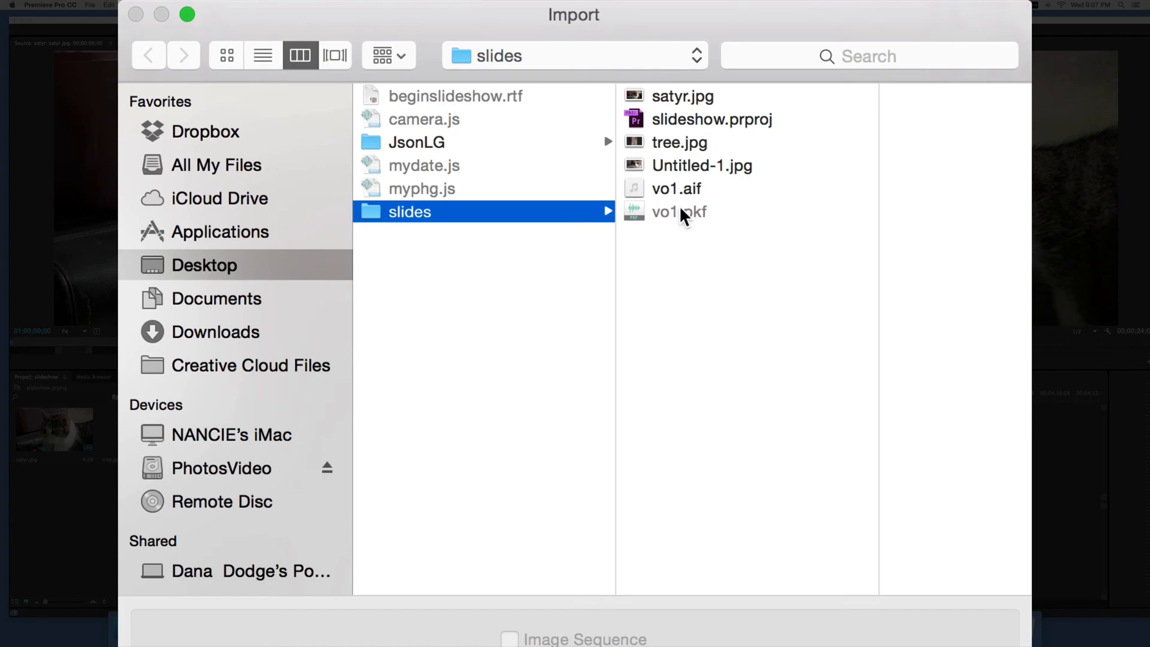
{"action": "left_click", "coordinate": [680, 188]}
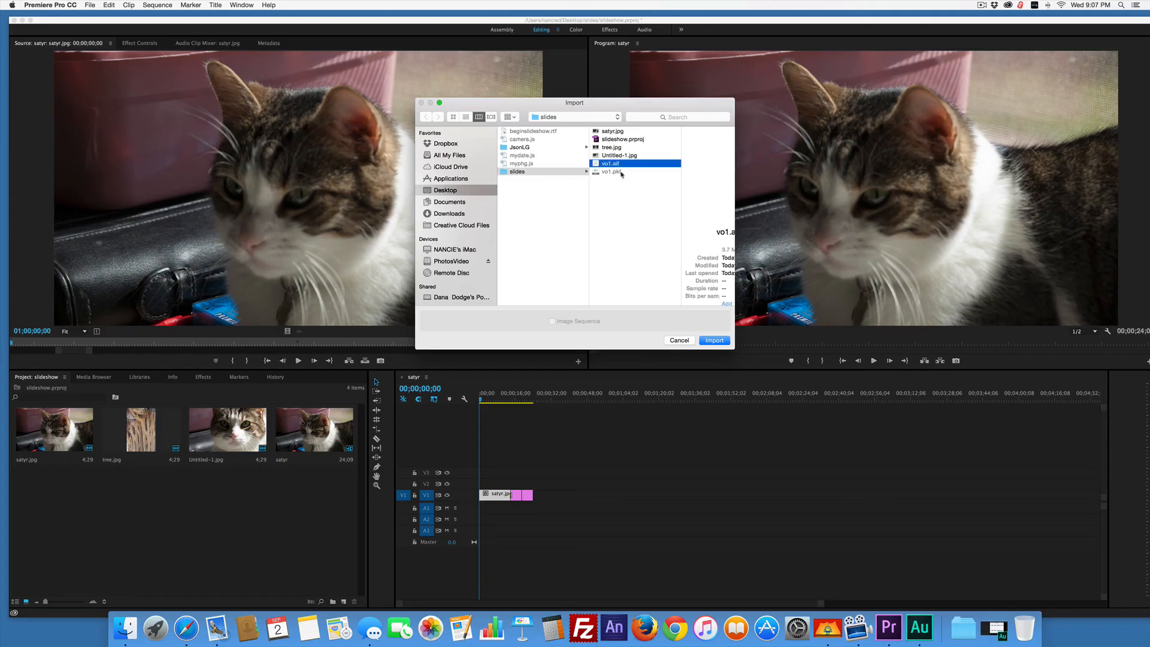
{"action": "left_click", "coordinate": [714, 340]}
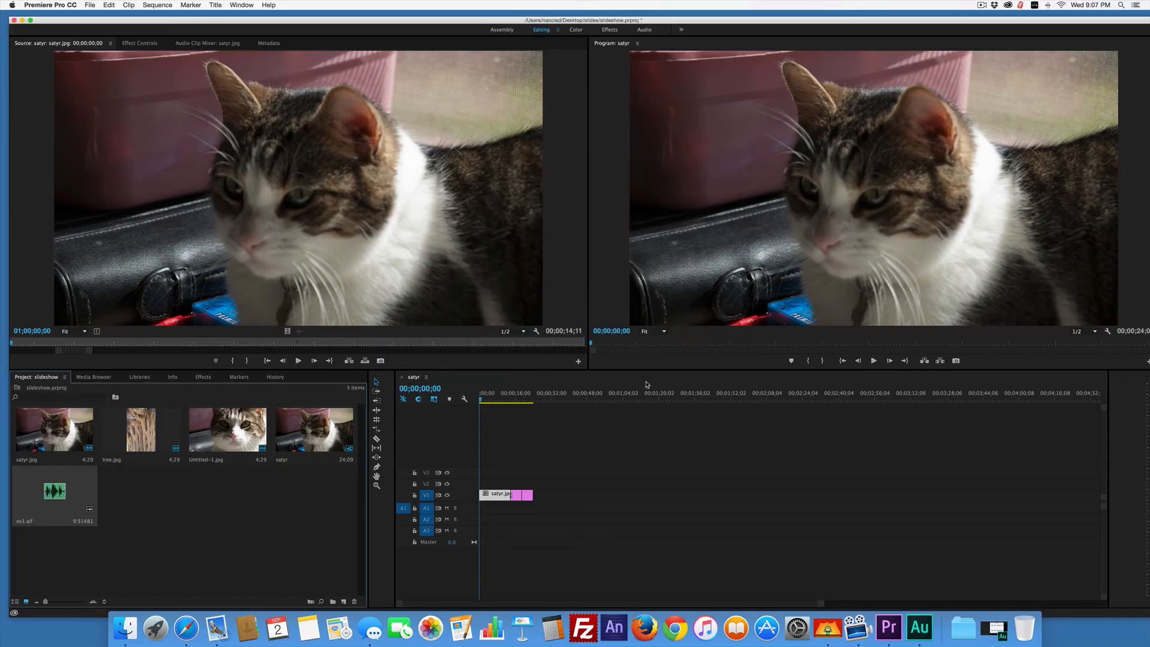
Open vo1.aif in the Source monitor, place it on track A1 starting about 10 seconds in, and play the sequence.
{"action": "double_click", "coordinate": [54, 496]}
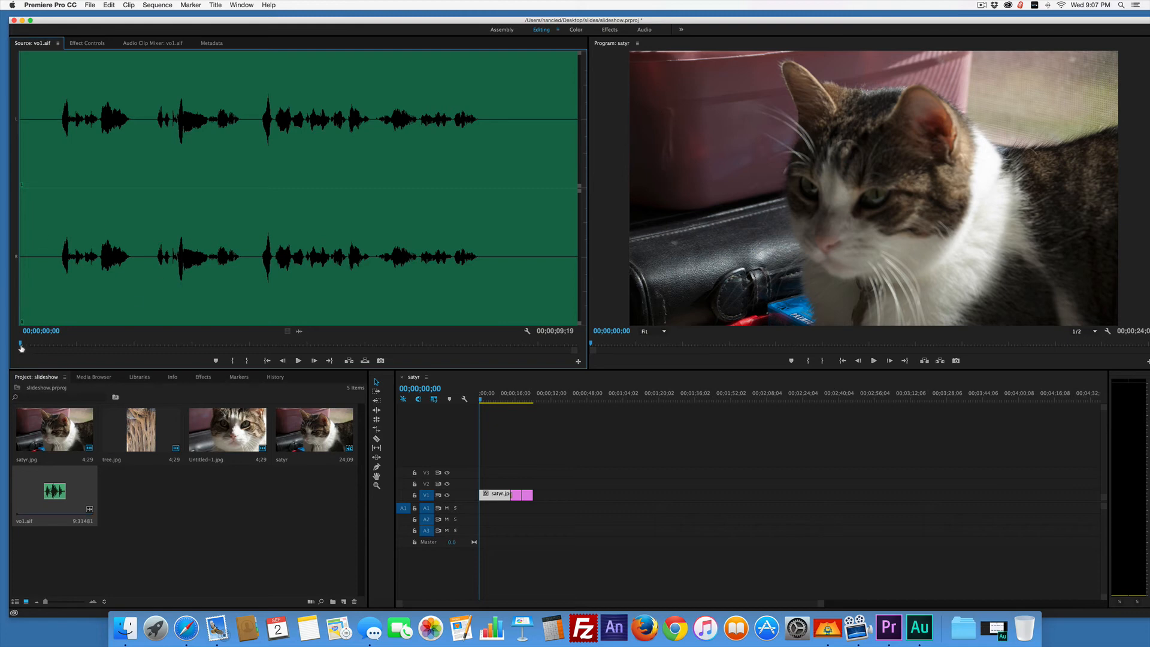
{"action": "left_click_drag", "start_coordinate": [56, 495], "coordinate": [503, 512]}
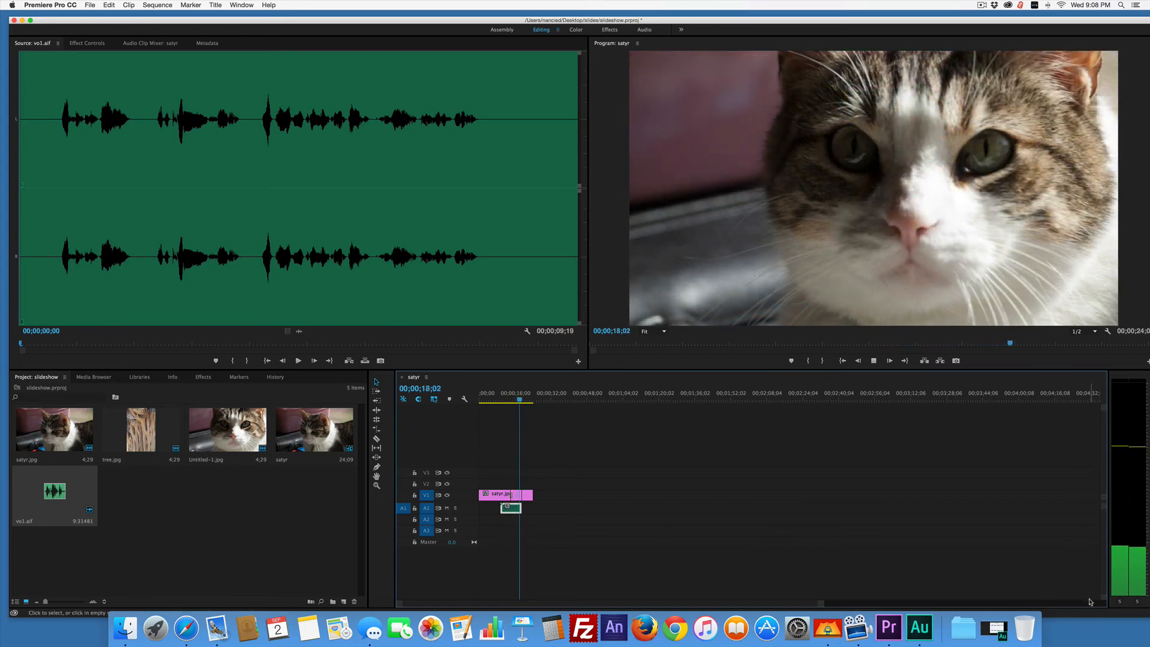
{"action": "key", "text": "space"}
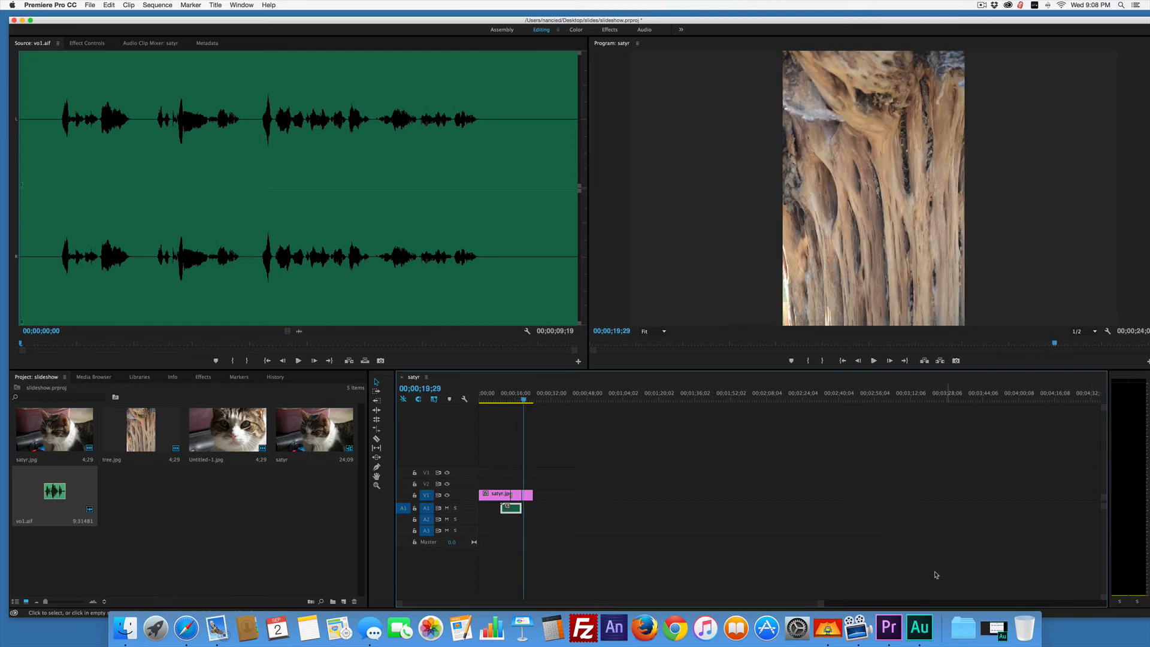
Move the playhead past the last slide to 00;00;31;11 and save the project.
{"action": "left_click_drag", "start_coordinate": [523, 399], "coordinate": [549, 401]}
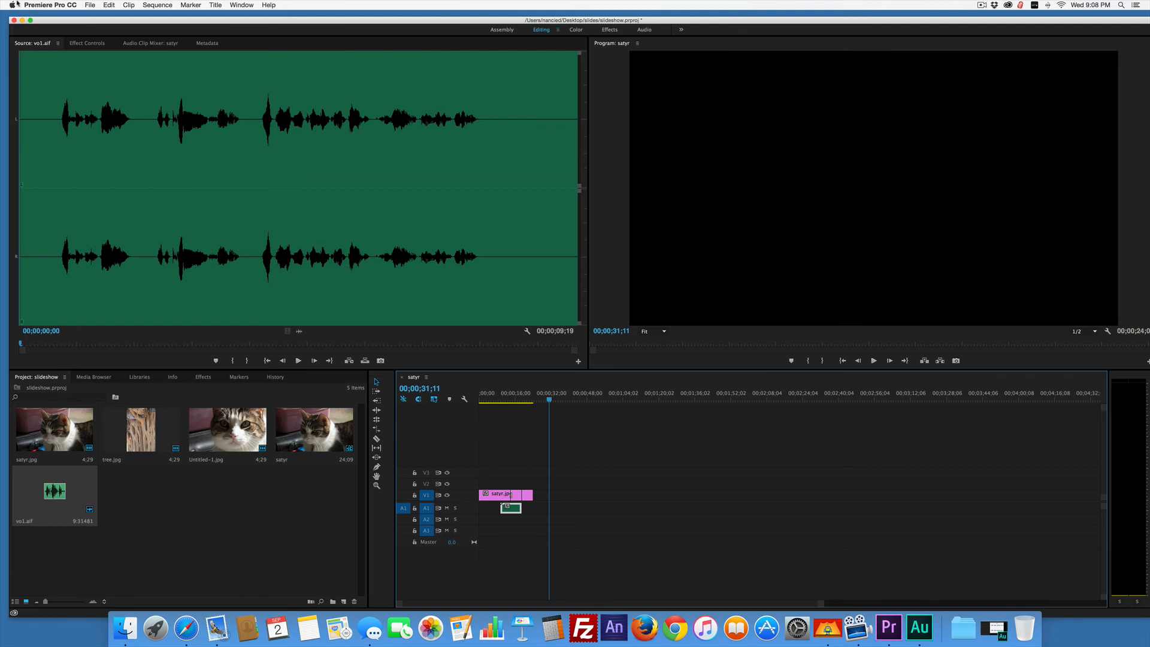
{"action": "left_click", "coordinate": [93, 5]}
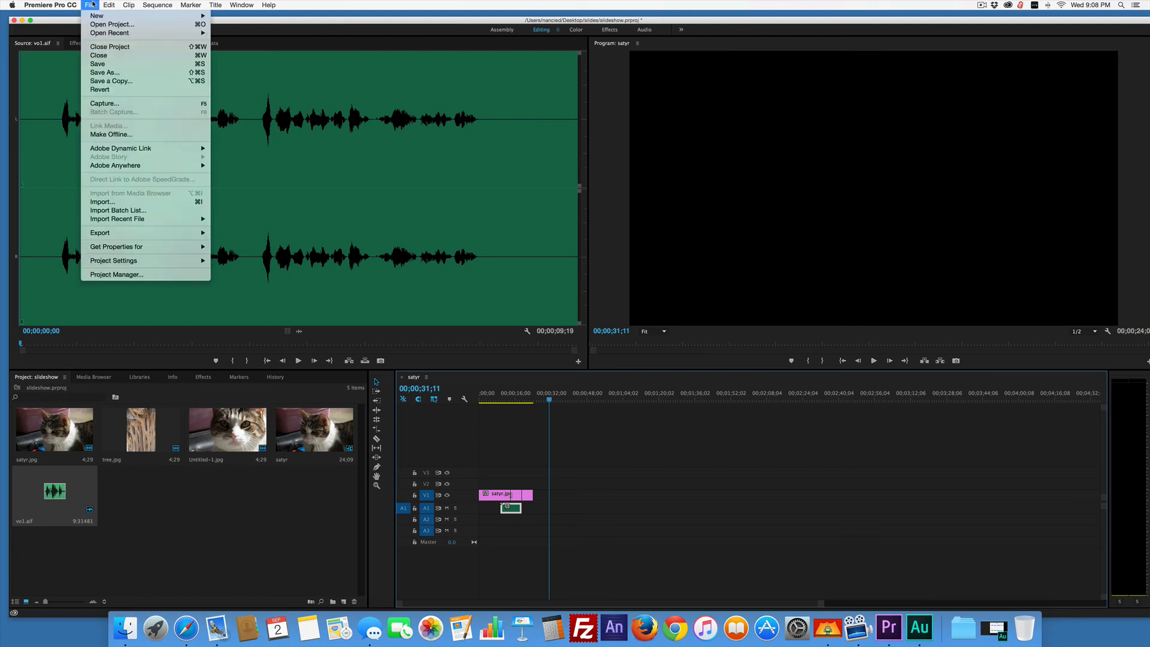
{"action": "left_click", "coordinate": [93, 64]}
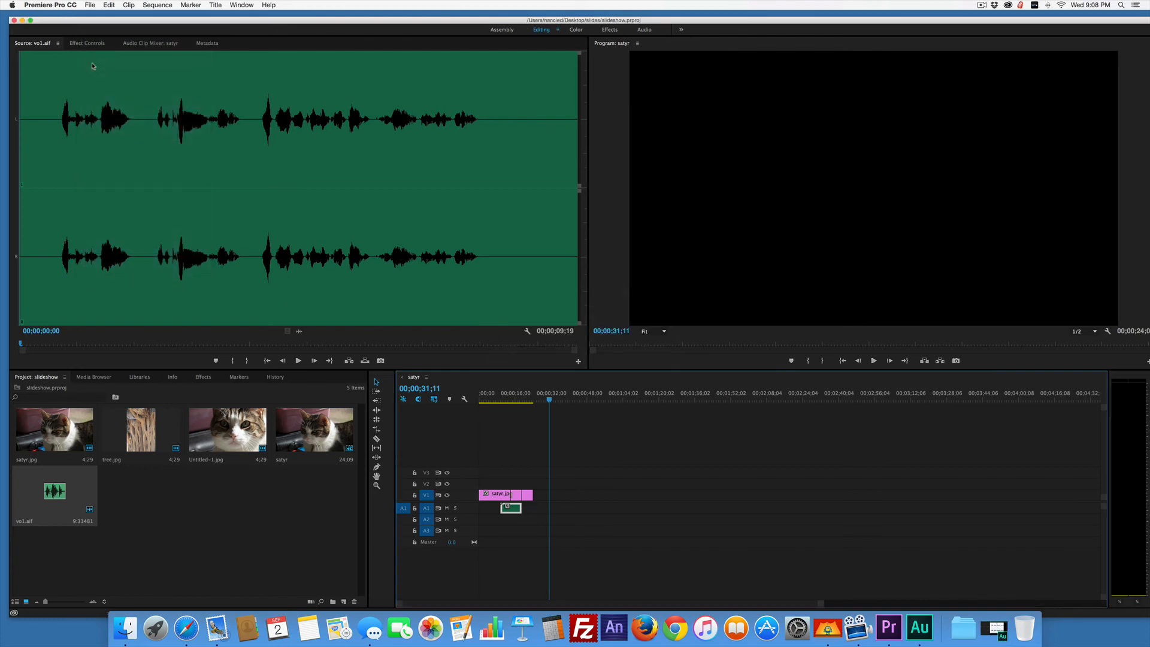
Open the media export settings for the satyr sequence and choose the preset HD 1080i 29.97, H.264, AAC 48 kHz.
{"action": "left_click", "coordinate": [89, 5]}
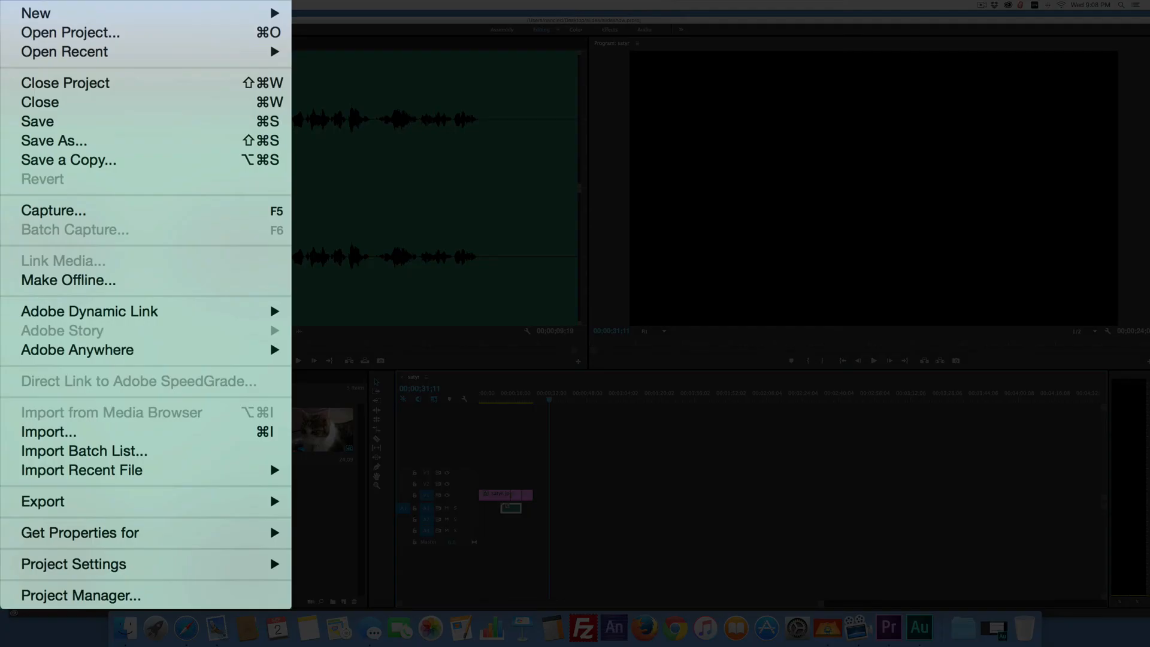
{"action": "mouse_move", "coordinate": [26, 501]}
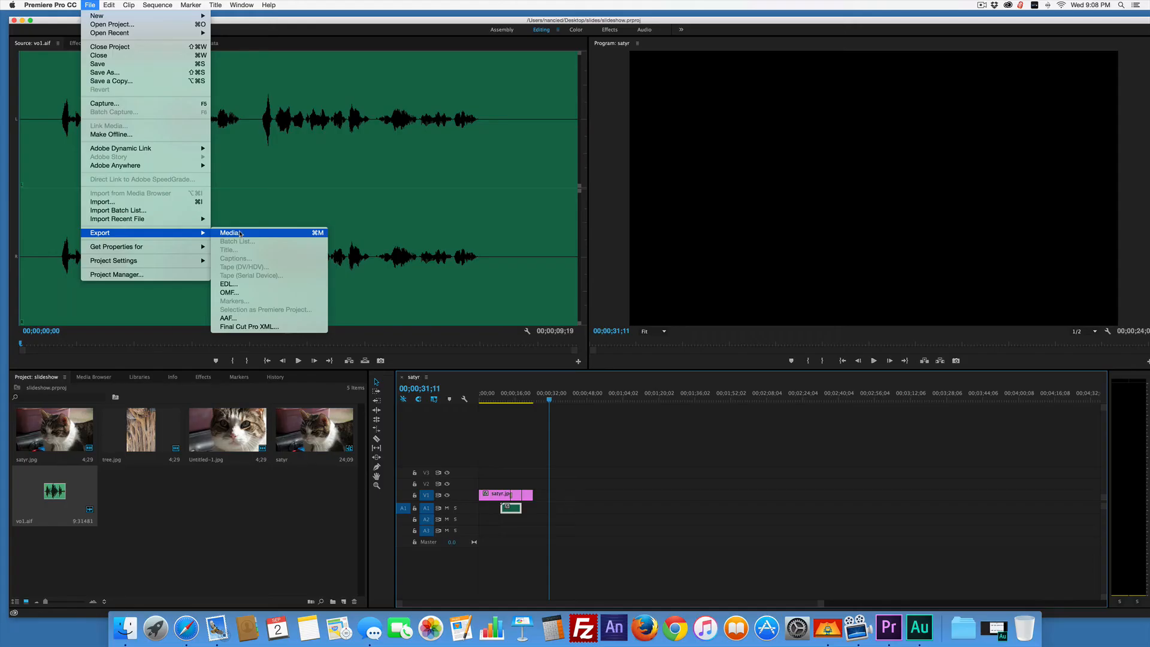
{"action": "left_click", "coordinate": [217, 232]}
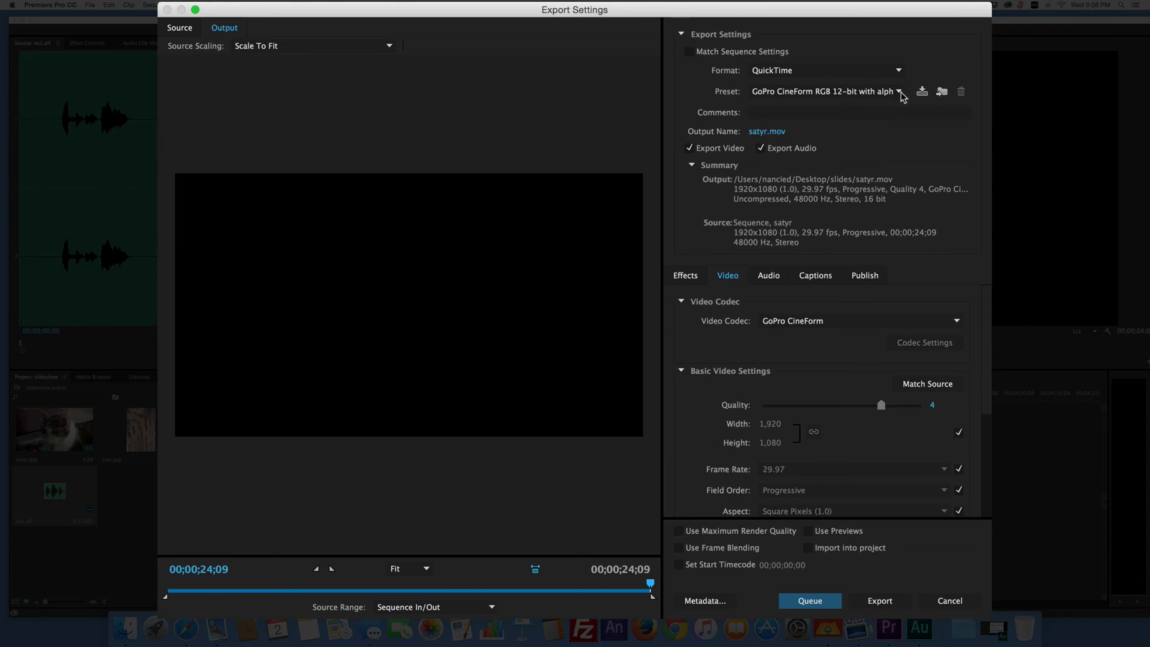
{"action": "left_click", "coordinate": [901, 91]}
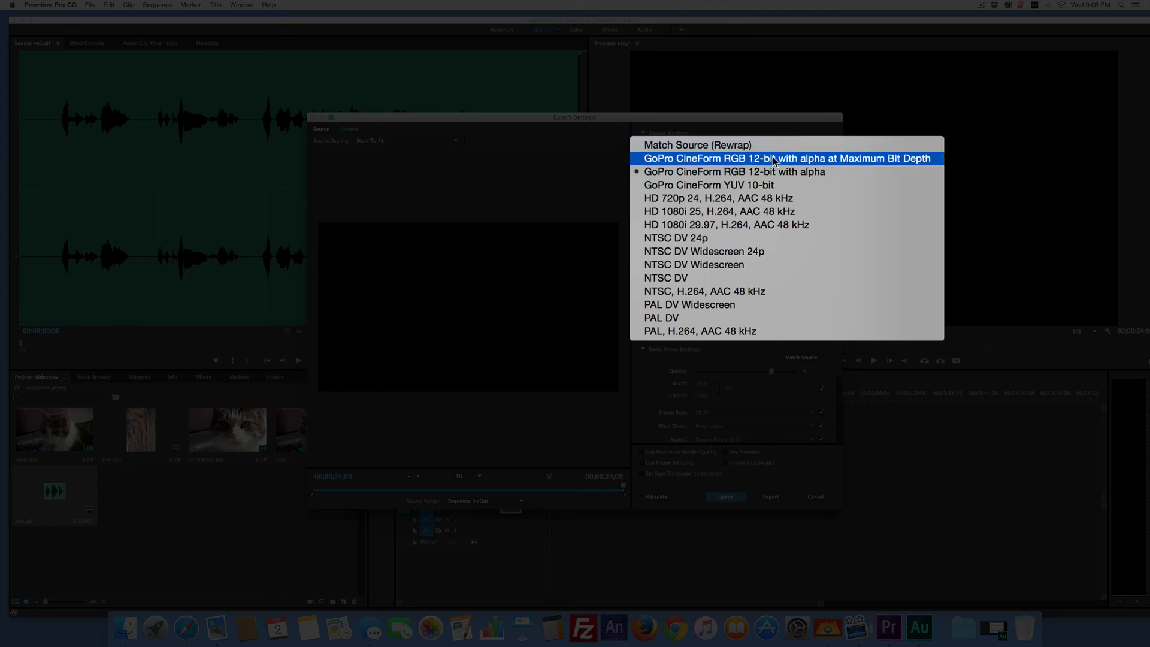
{"action": "left_click", "coordinate": [778, 225]}
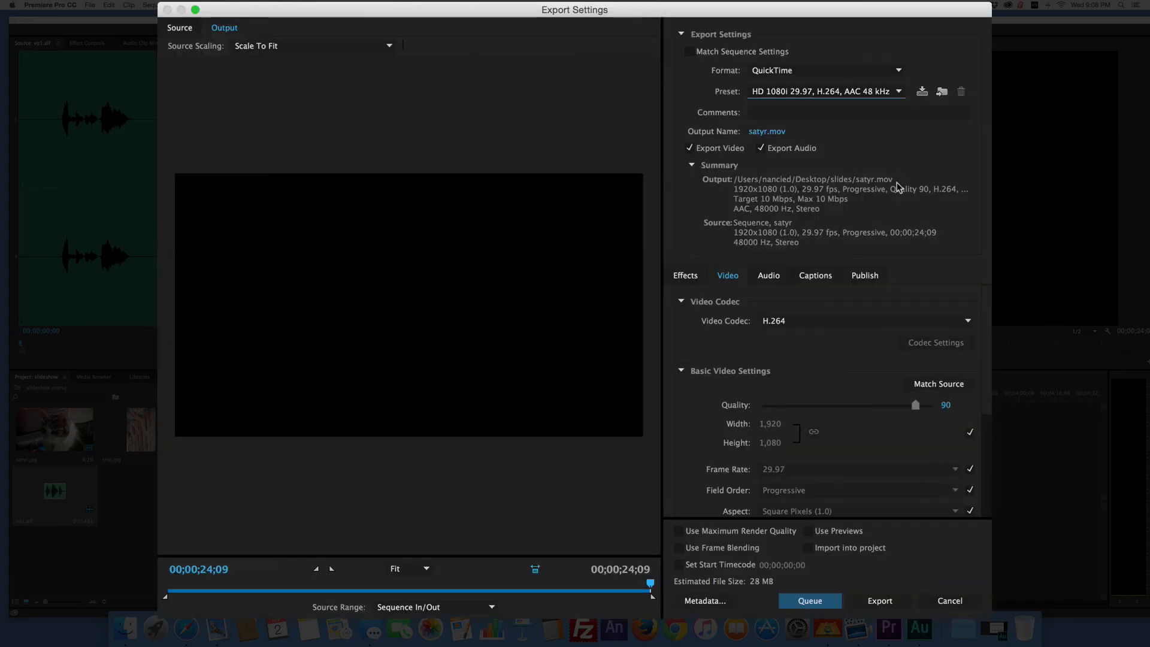
Export the satyr sequence to satyr.mov in the slides folder with the chosen QuickTime settings.
{"action": "left_click", "coordinate": [880, 601]}
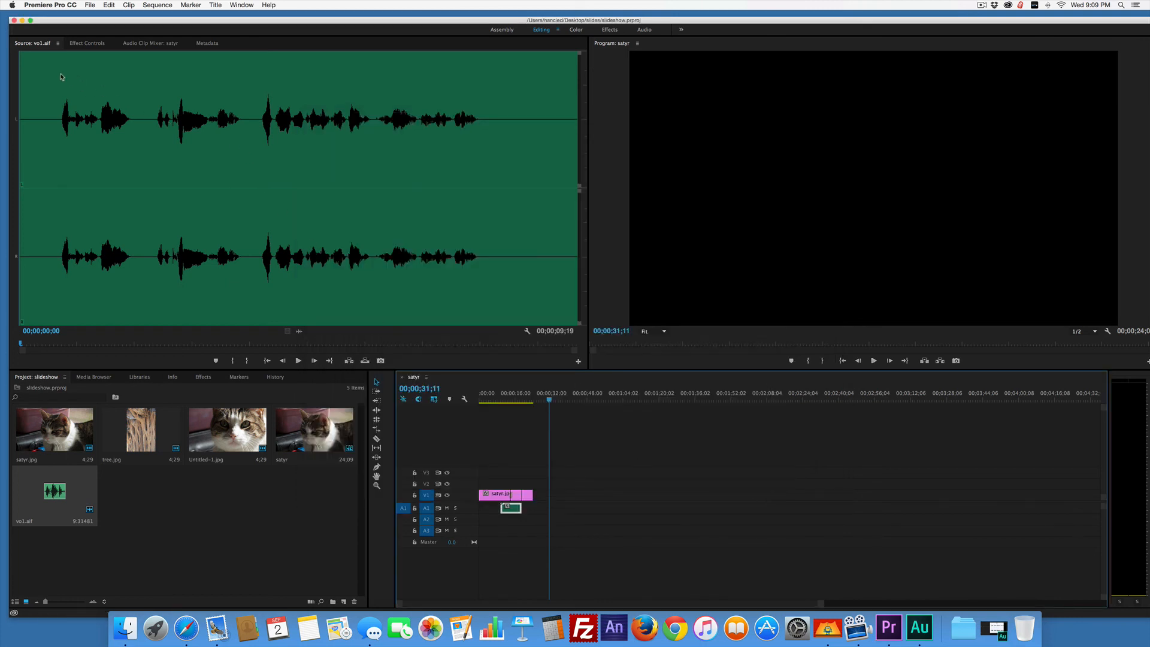
Switch to Finder and locate the exported satyr.mov in the slides folder on the Desktop.
{"action": "left_click", "coordinate": [125, 627]}
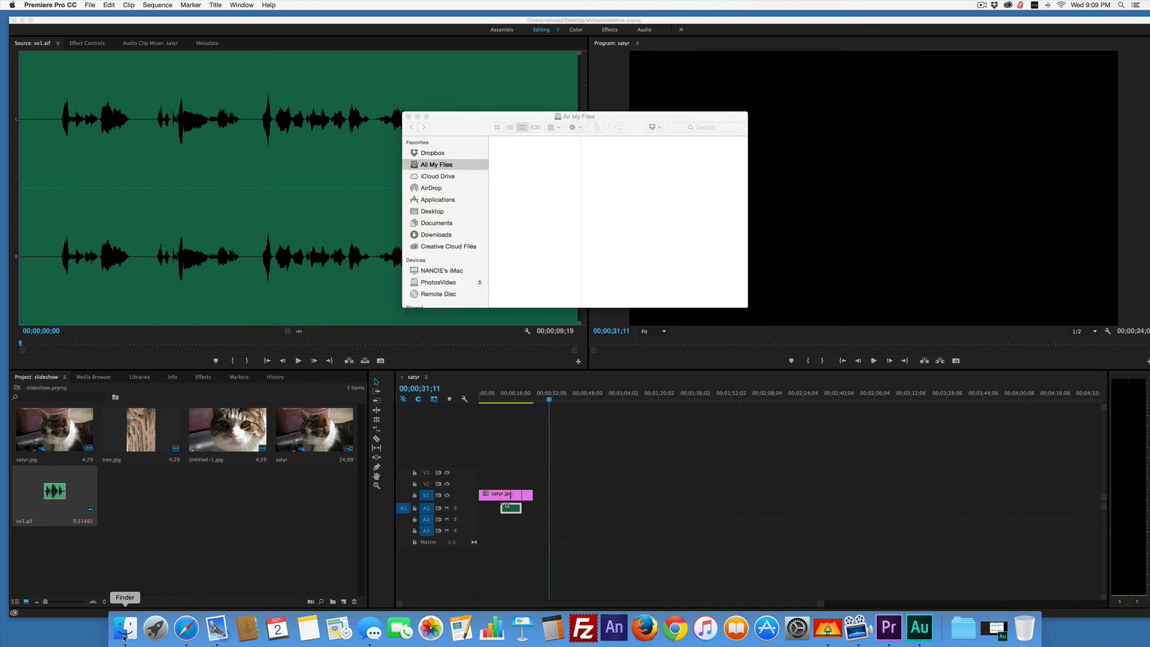
{"action": "scroll", "coordinate": [446, 200], "scroll_direction": "down", "scroll_amount": 3}
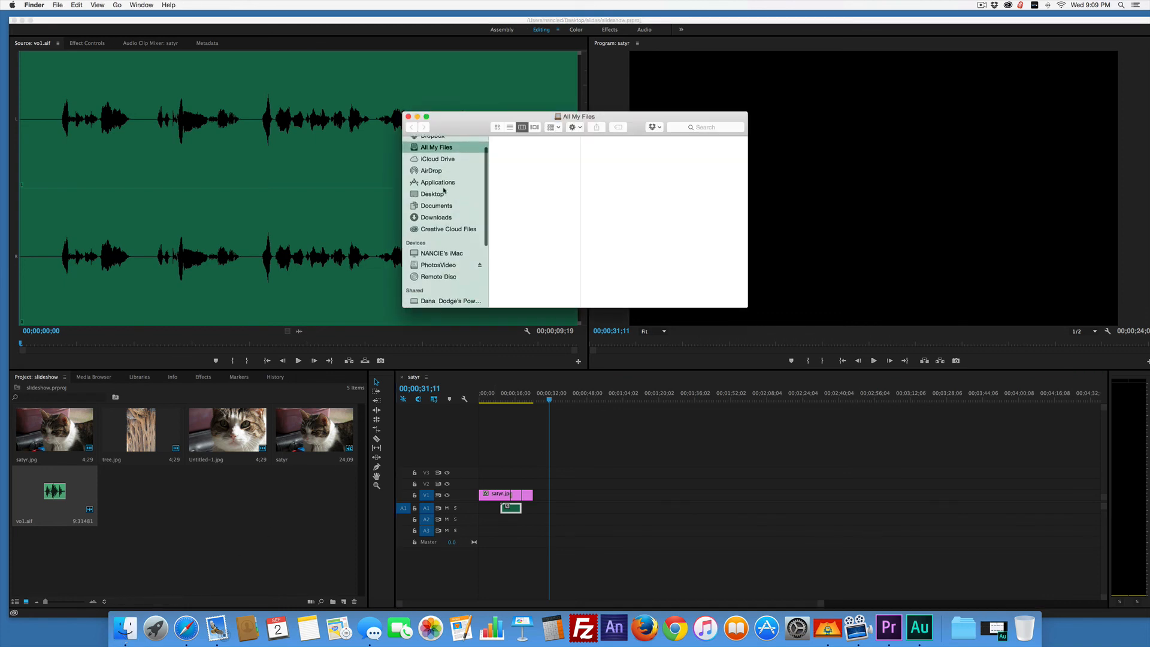
{"action": "scroll", "coordinate": [446, 198], "scroll_direction": "down", "scroll_amount": 5}
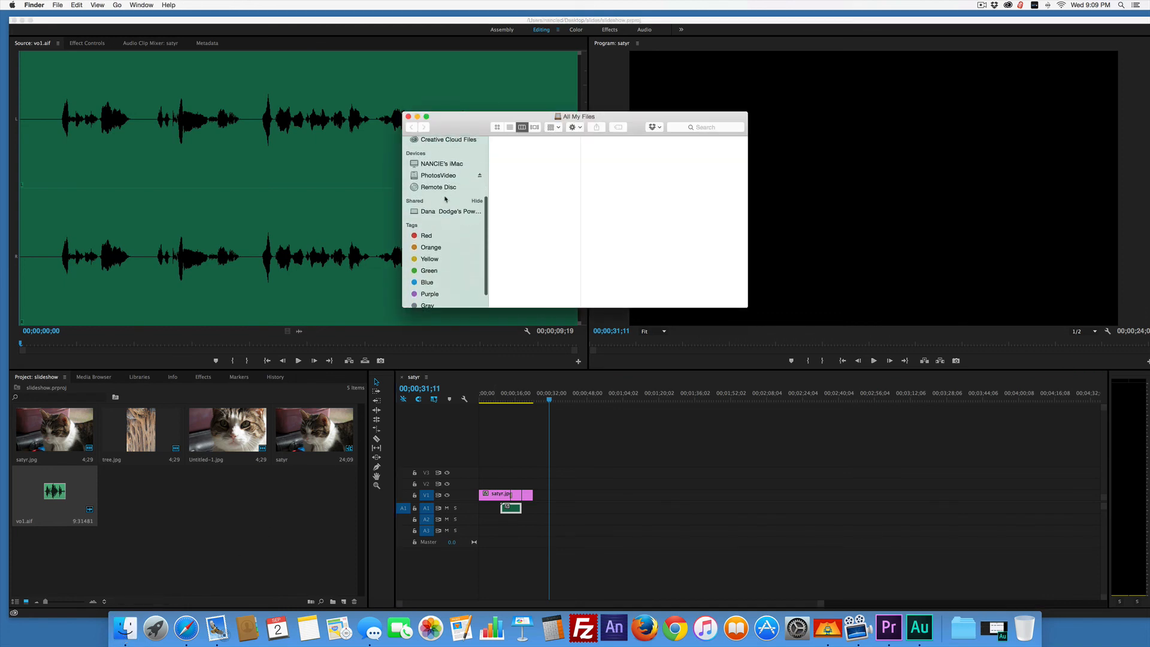
{"action": "scroll", "coordinate": [445, 199], "scroll_direction": "up", "scroll_amount": 3}
{"action": "scroll", "coordinate": [446, 199], "scroll_direction": "up", "scroll_amount": 3}
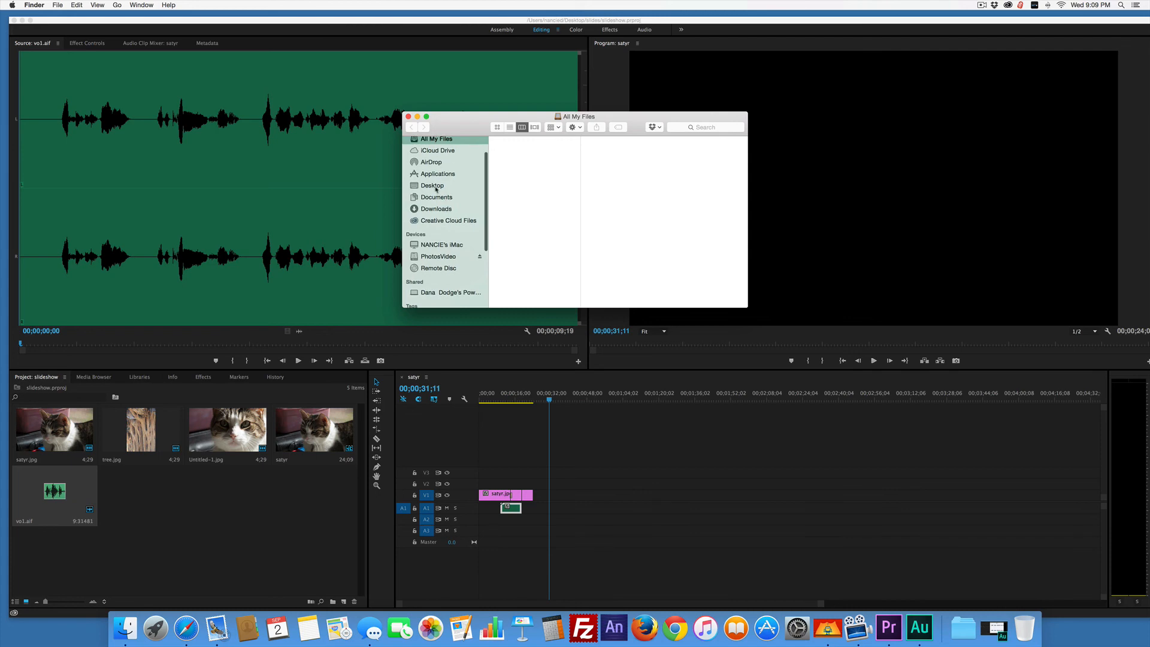
{"action": "left_click", "coordinate": [433, 186]}
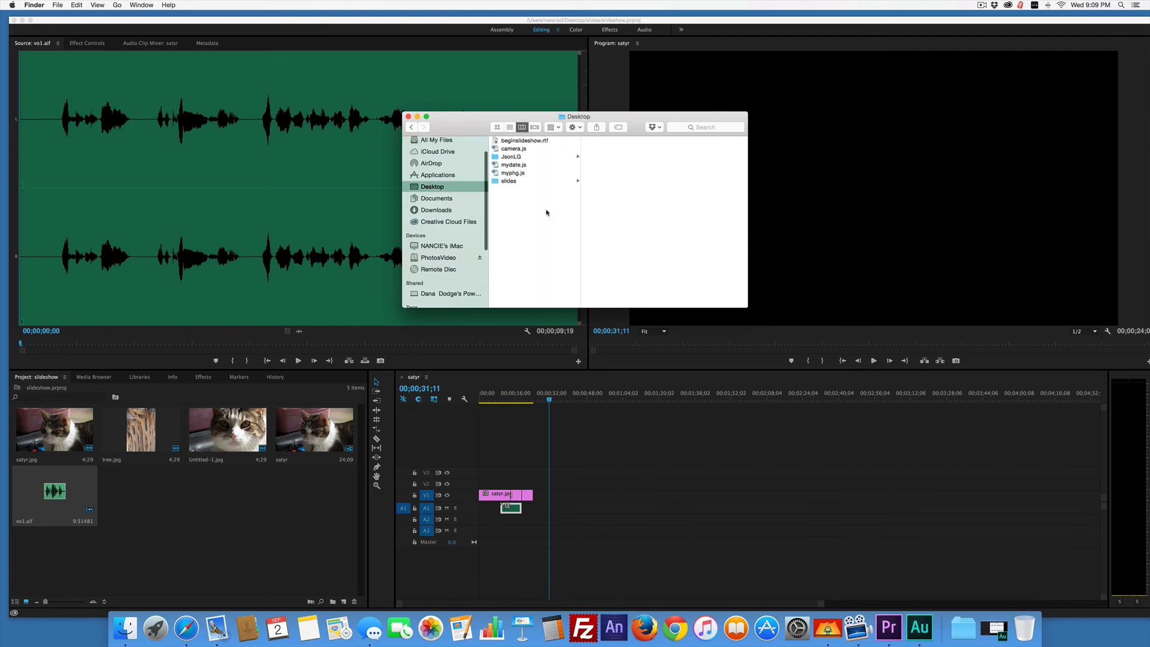
{"action": "left_click", "coordinate": [503, 182]}
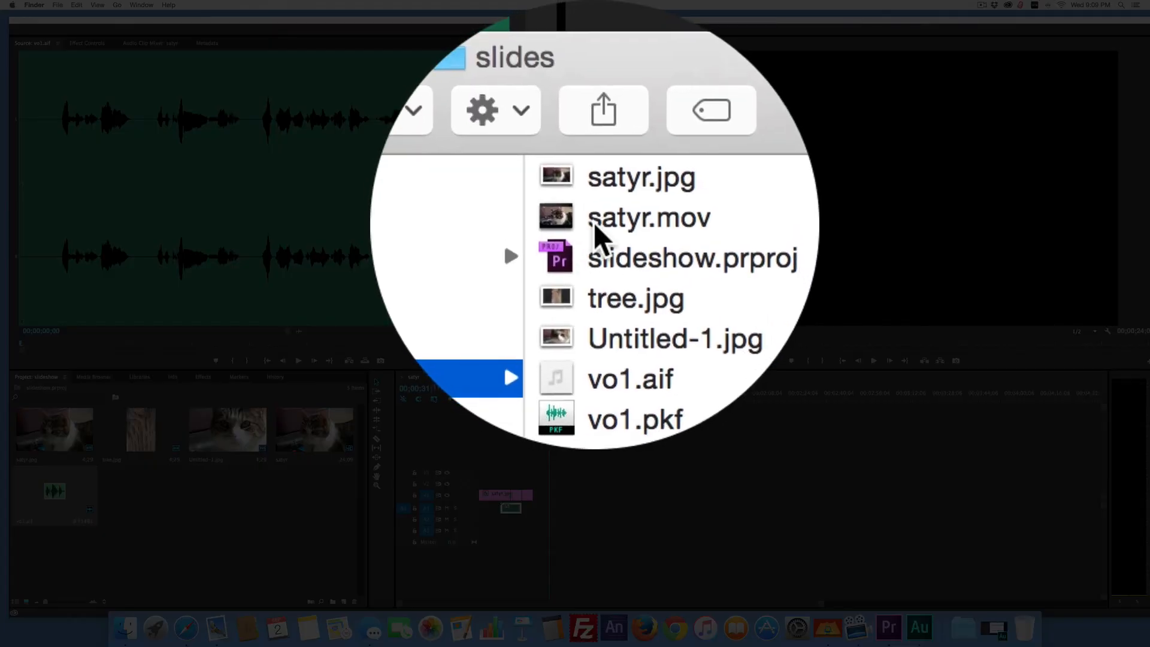
{"action": "left_click", "coordinate": [595, 221]}
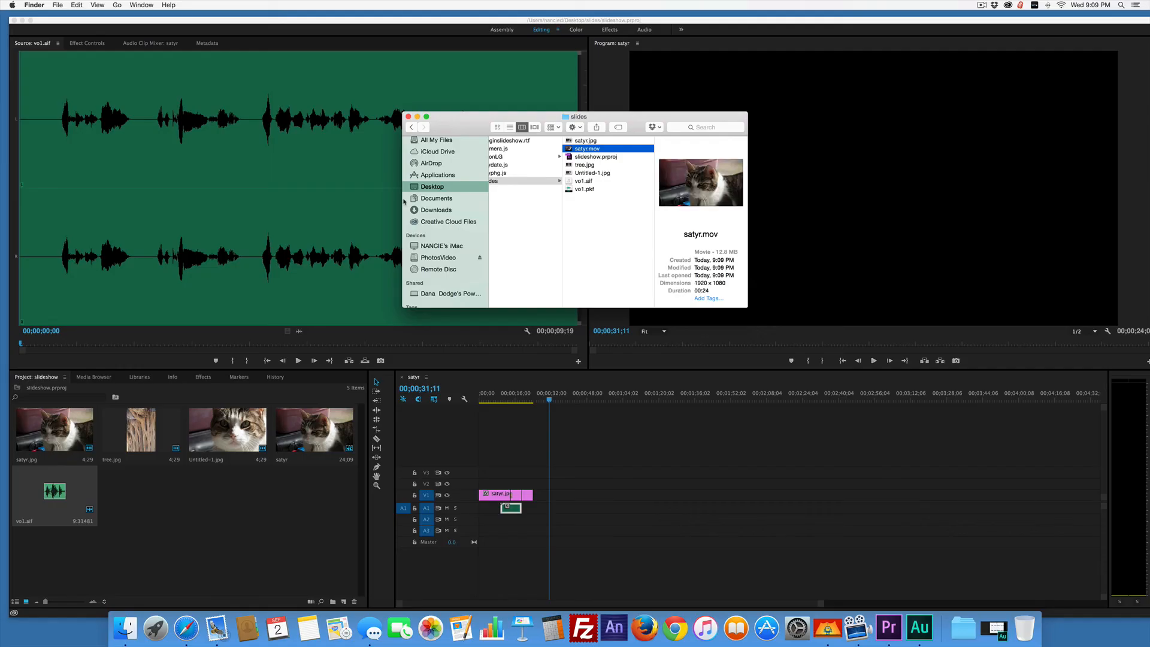
Open satyr.mov in QuickTime Player, play the exported slideshow through to its end, and close the movie.
{"action": "double_click", "coordinate": [570, 150]}
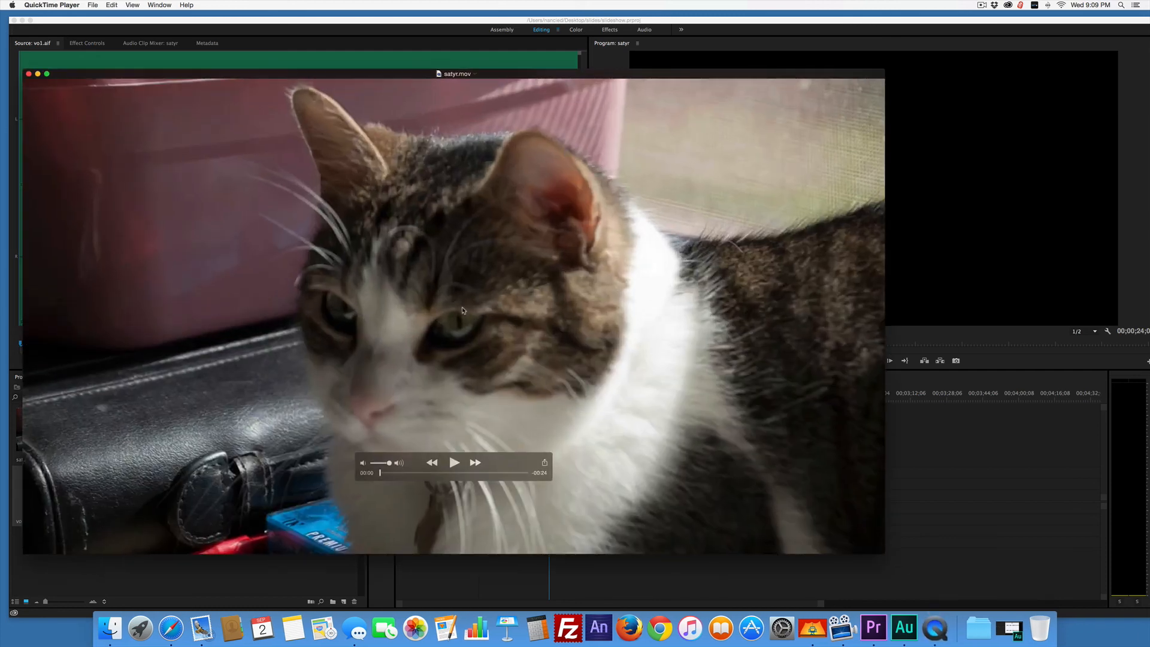
{"action": "left_click", "coordinate": [453, 466]}
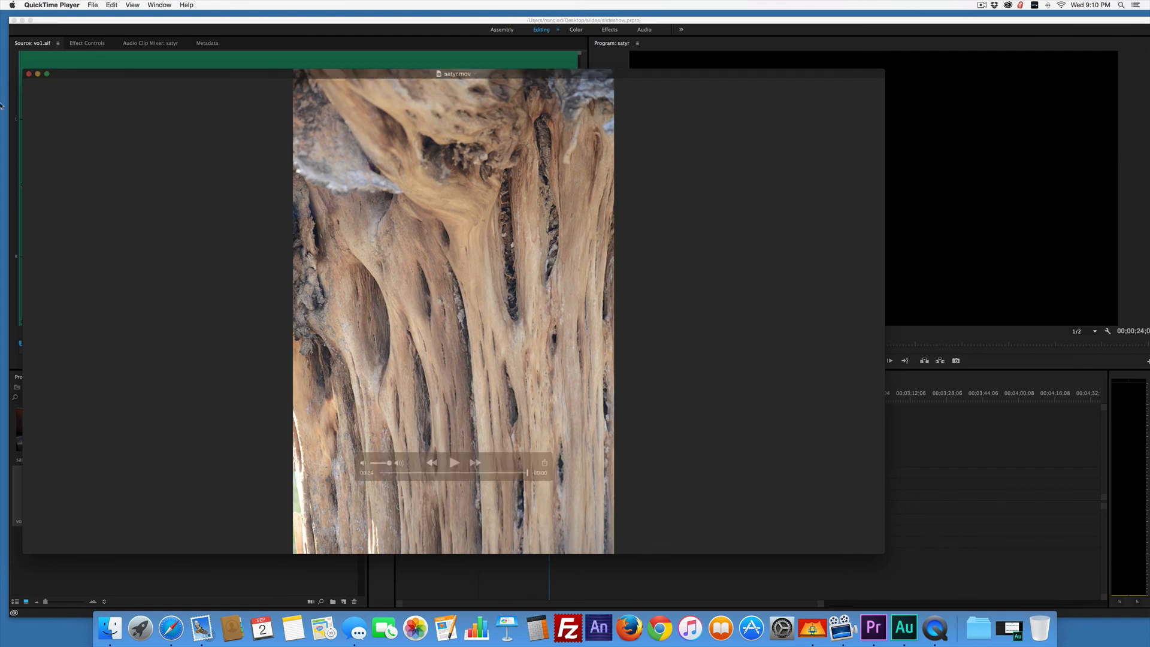
{"action": "left_click", "coordinate": [29, 75]}
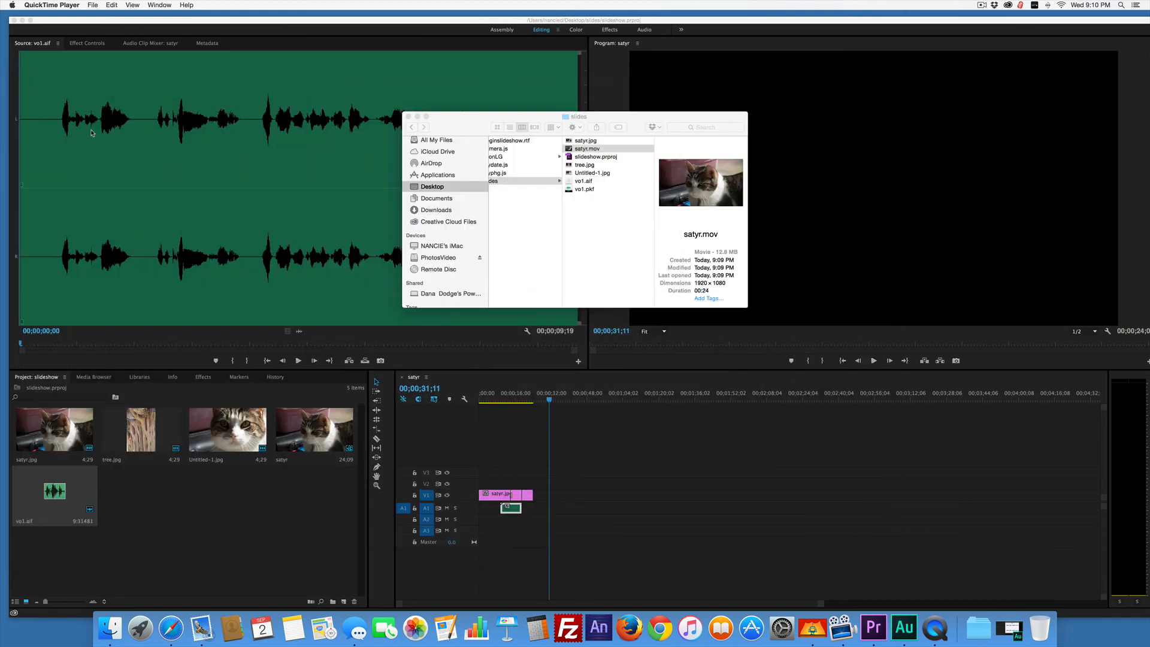